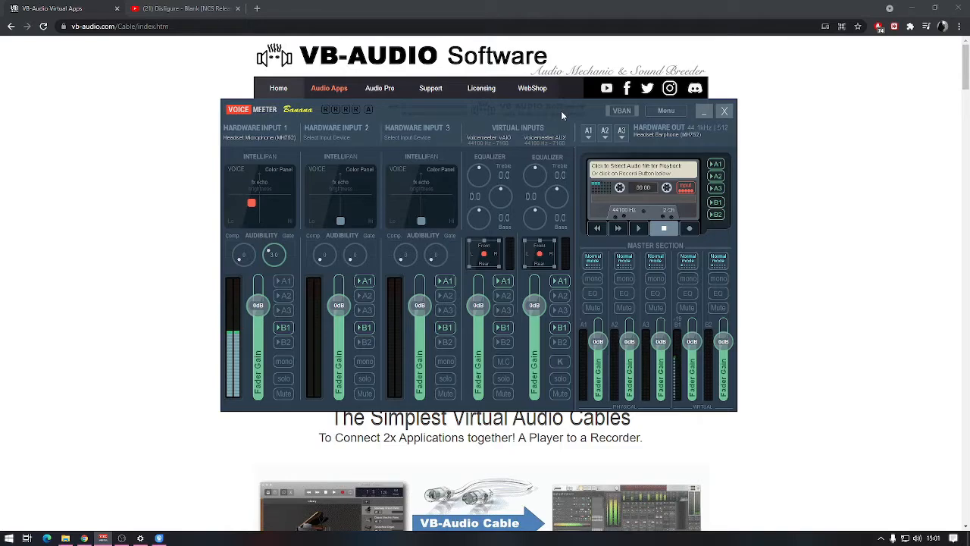
drag(553, 109, 575, 112)
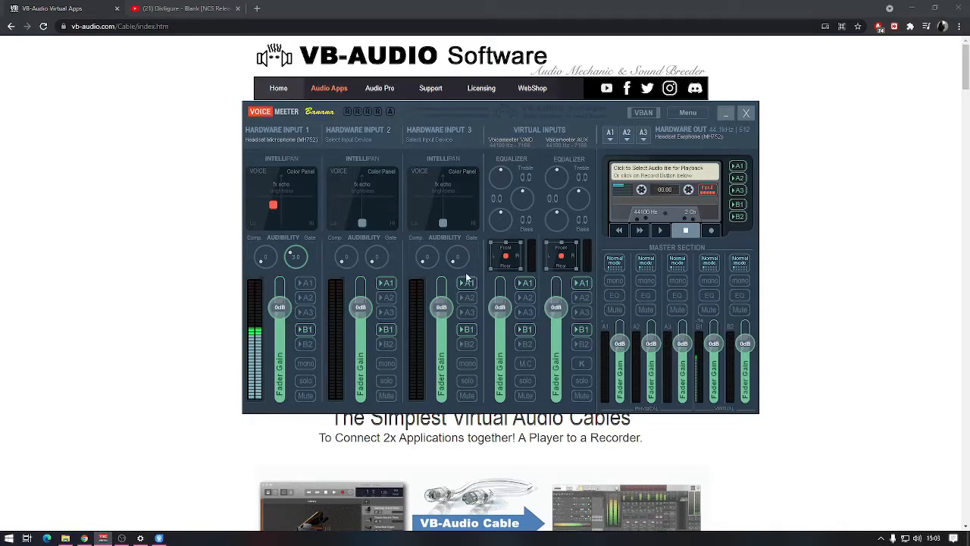
mouse_move(558, 113)
mouse_down()
mouse_move(575, 146)
mouse_move(593, 96)
mouse_move(569, 111)
mouse_up()
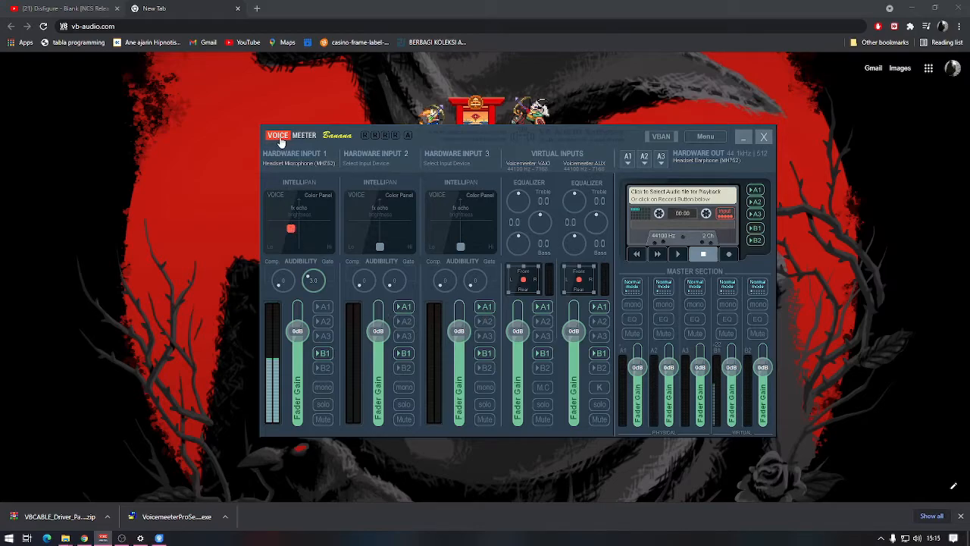
Step: Load vb-audio.com in the browser and open its Audio Apps page
click(213, 16)
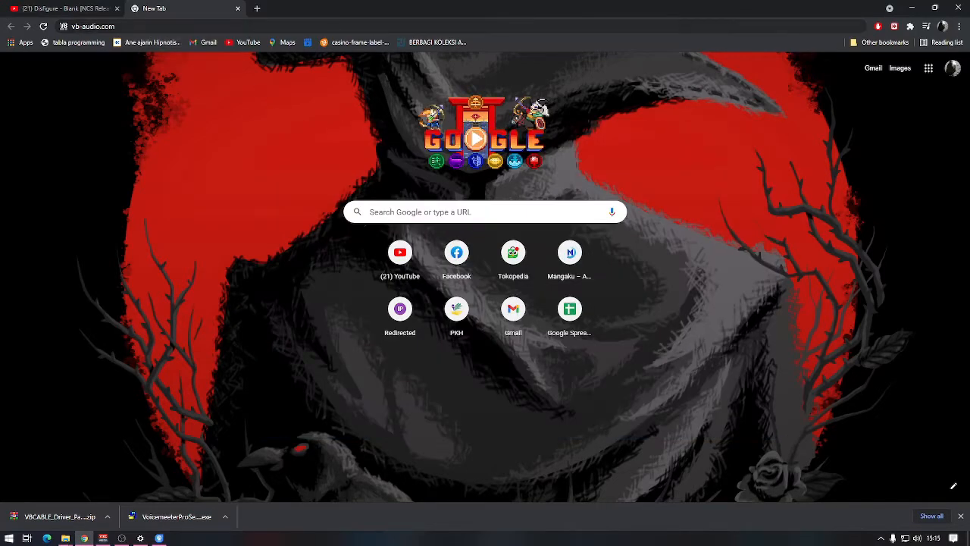
key(Return)
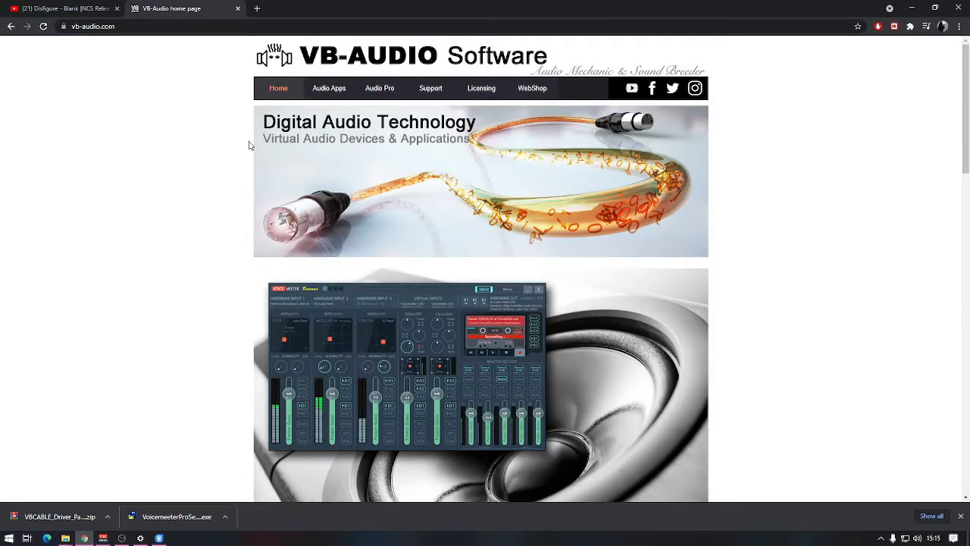
click(329, 89)
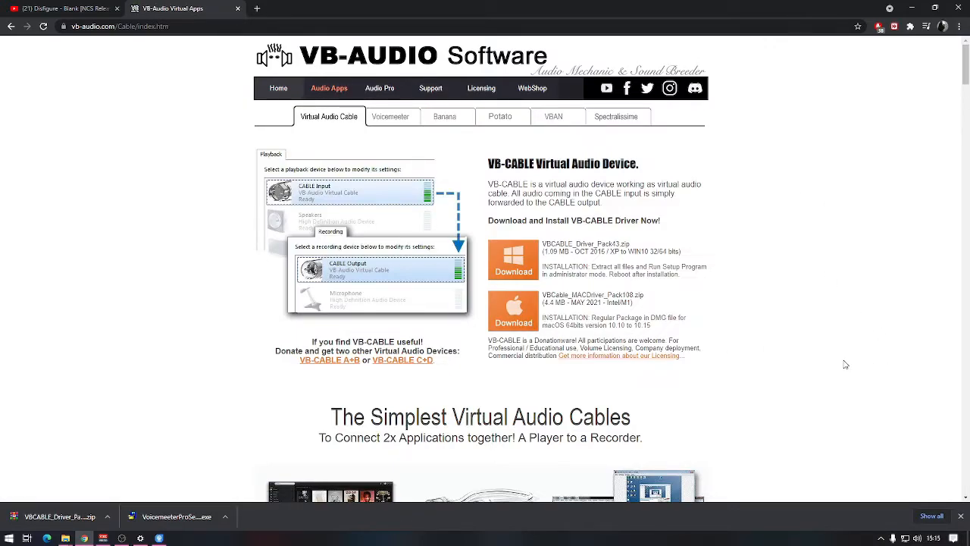
Step: Look over the Voicemeeter, Banana and Potato product pages on the VB-Audio site
click(402, 123)
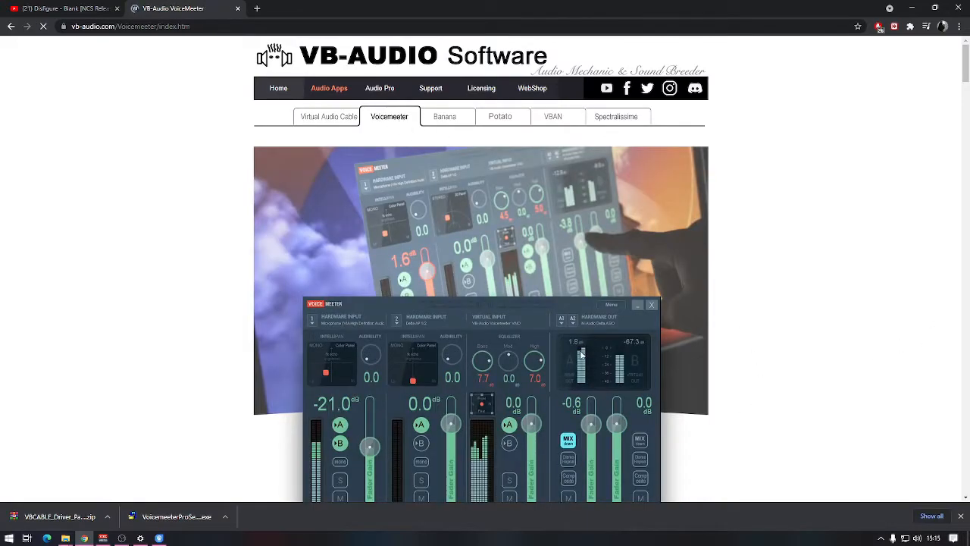
scroll(581, 355, down, 3)
scroll(580, 351, up, 3)
click(452, 118)
scroll(489, 147, down, 3)
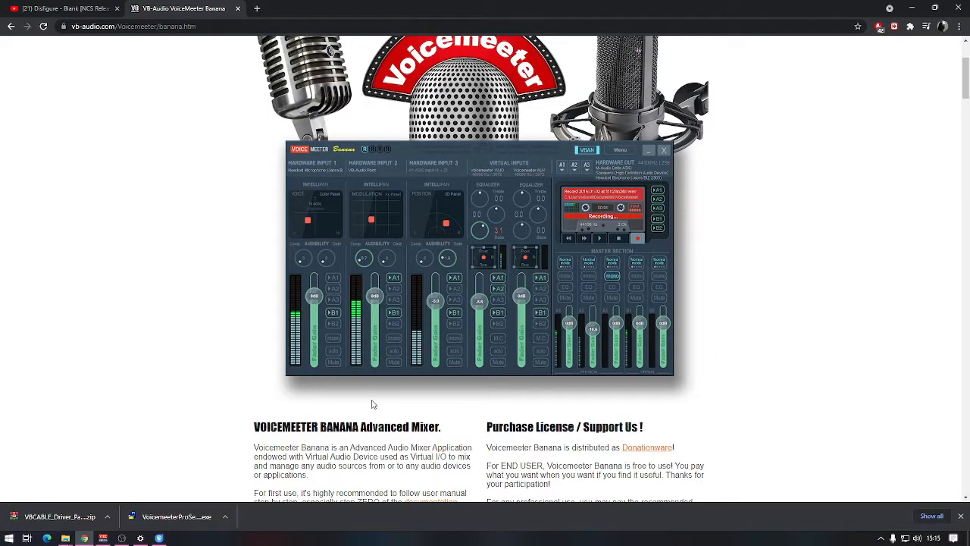
scroll(409, 318, up, 3)
click(512, 120)
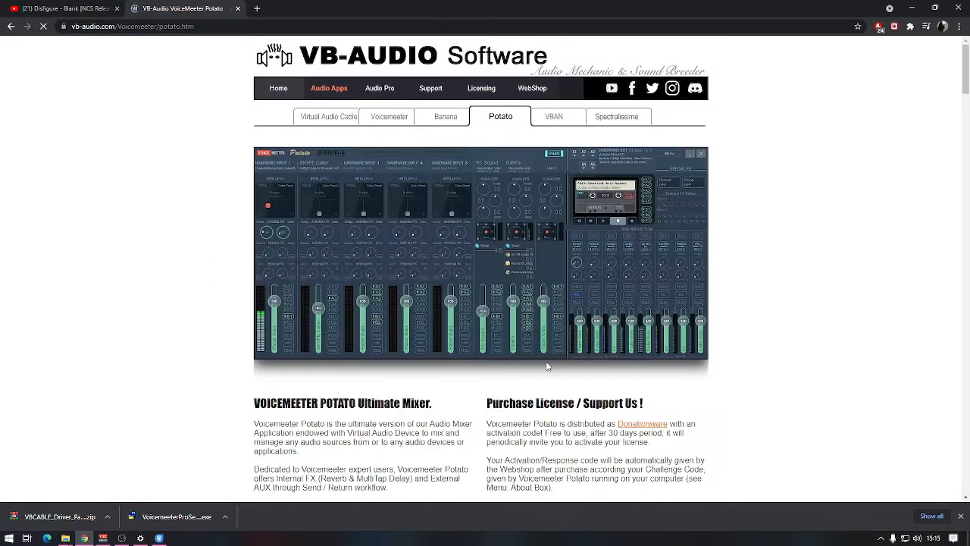
scroll(547, 366, down, 2)
scroll(223, 134, up, 1)
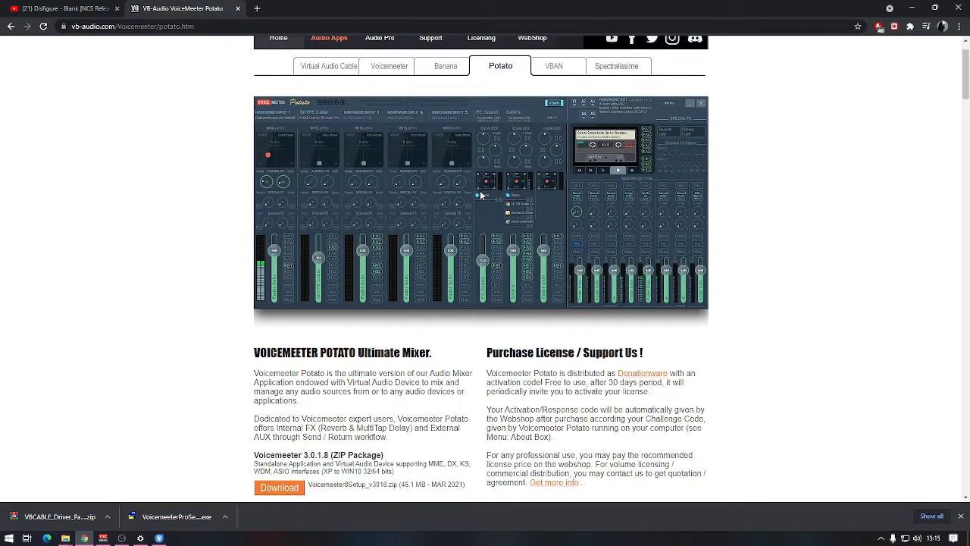
scroll(746, 335, up, 1)
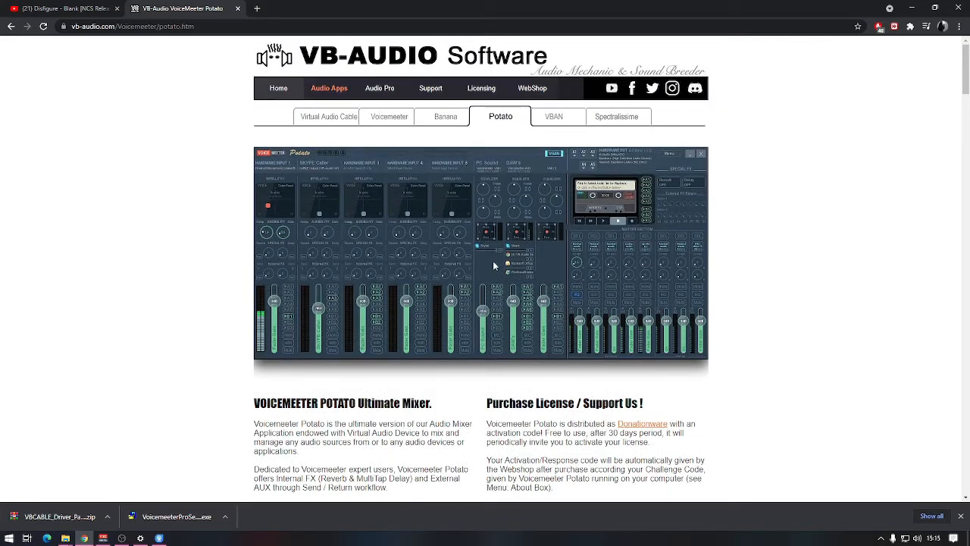
Step: Return to the Voicemeeter Banana page and examine its ZIP and EXE installer downloads
click(446, 119)
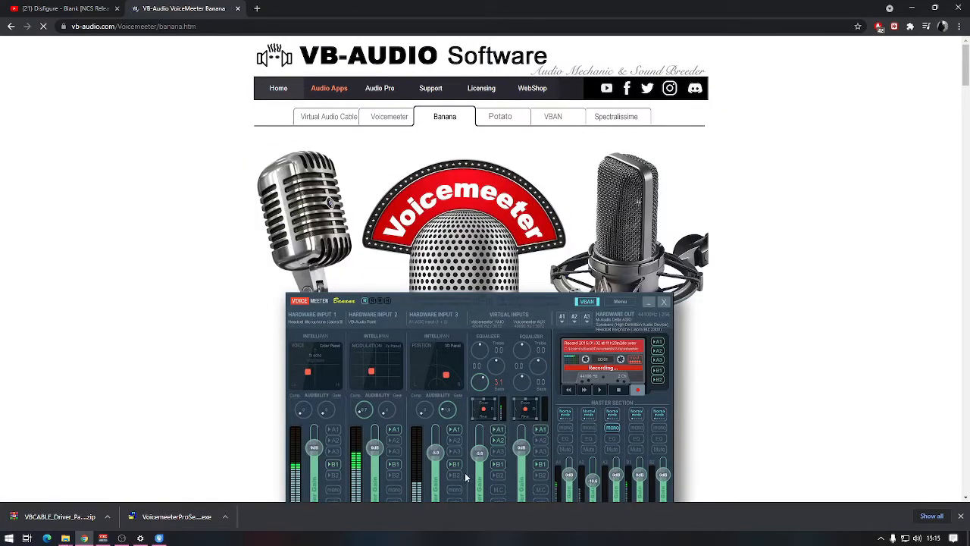
scroll(497, 263, down, 4)
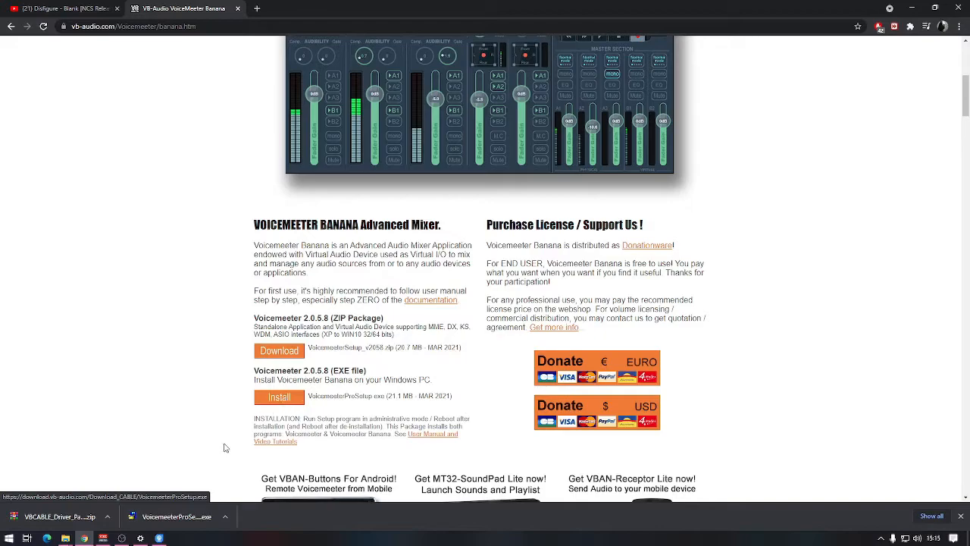
scroll(477, 368, up, 5)
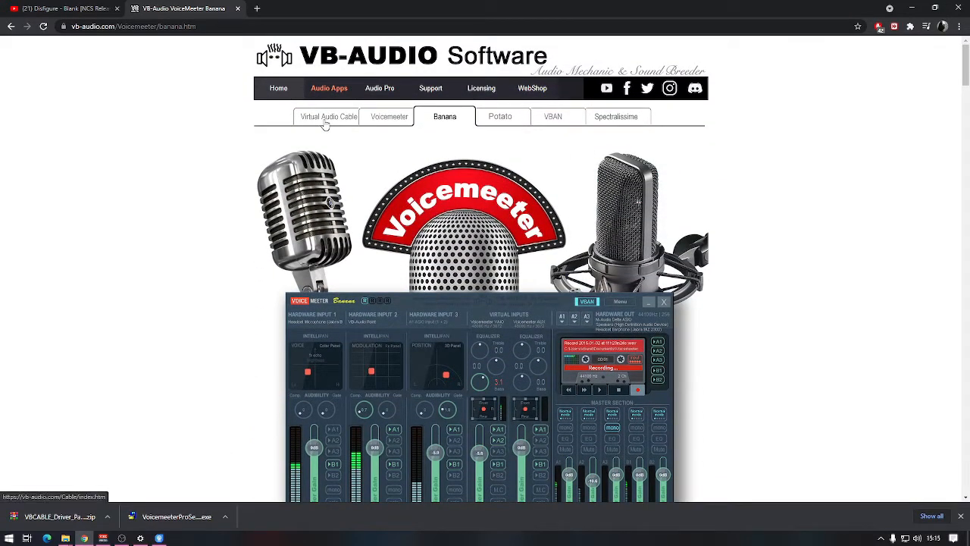
Step: Open the Virtual Audio Cable page and examine the VB-CABLE driver downloads for Windows and macOS
click(325, 119)
scroll(251, 411, down, 2)
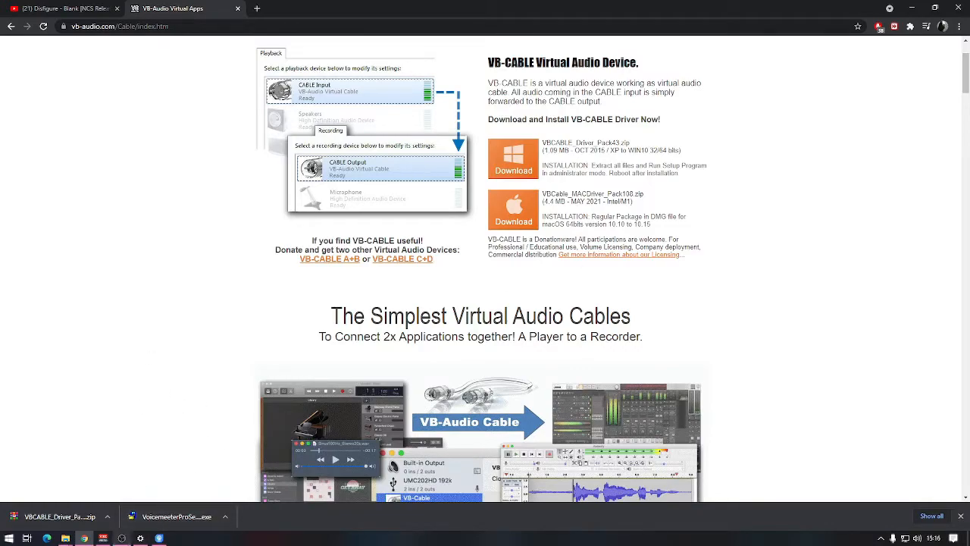
scroll(820, 157, down, 1)
scroll(267, 312, down, 1)
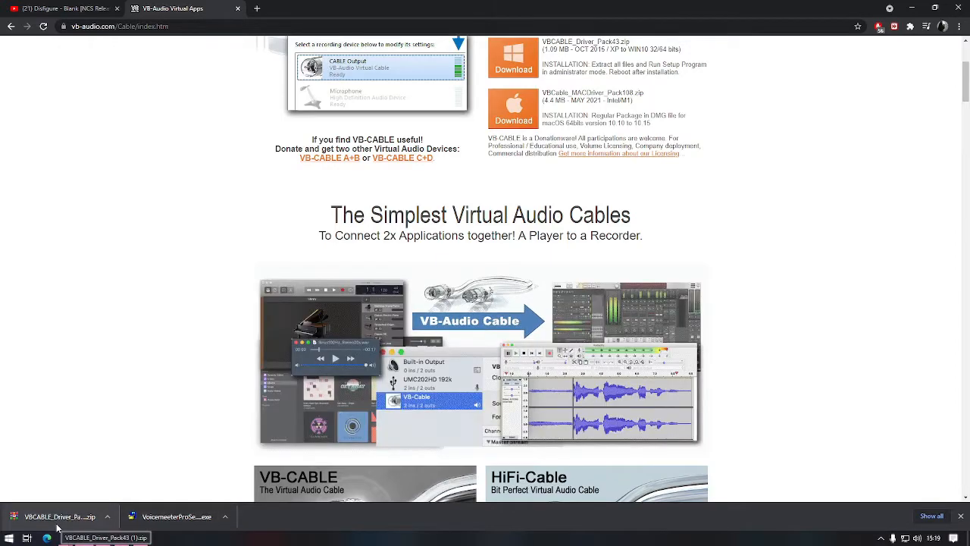
scroll(100, 381, up, 2)
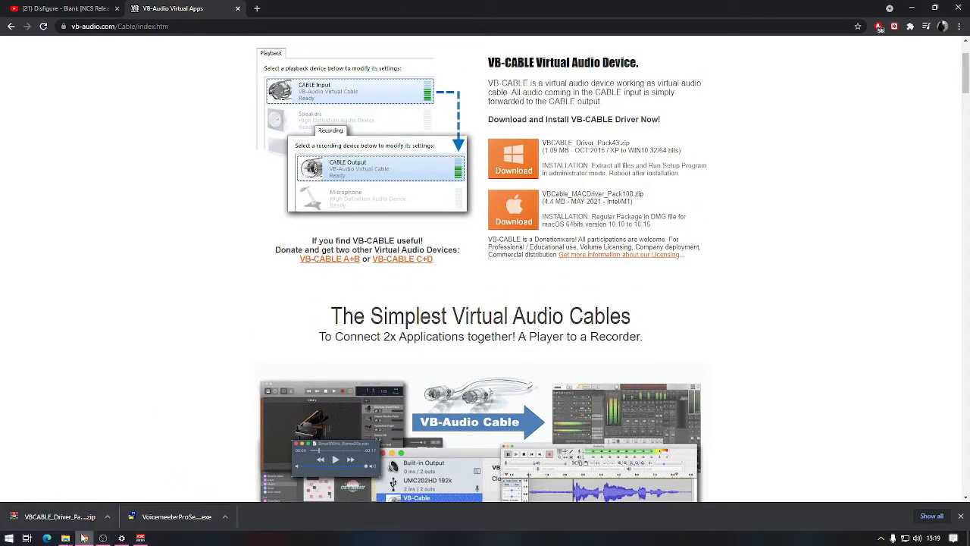
Step: Switch to File Explorer, select VoicemeeterProSetup in the Voicemeeter folder, and open the VBCABLE_Driver_Pack43 folder
mouse_move(65, 537)
click(138, 488)
click(419, 179)
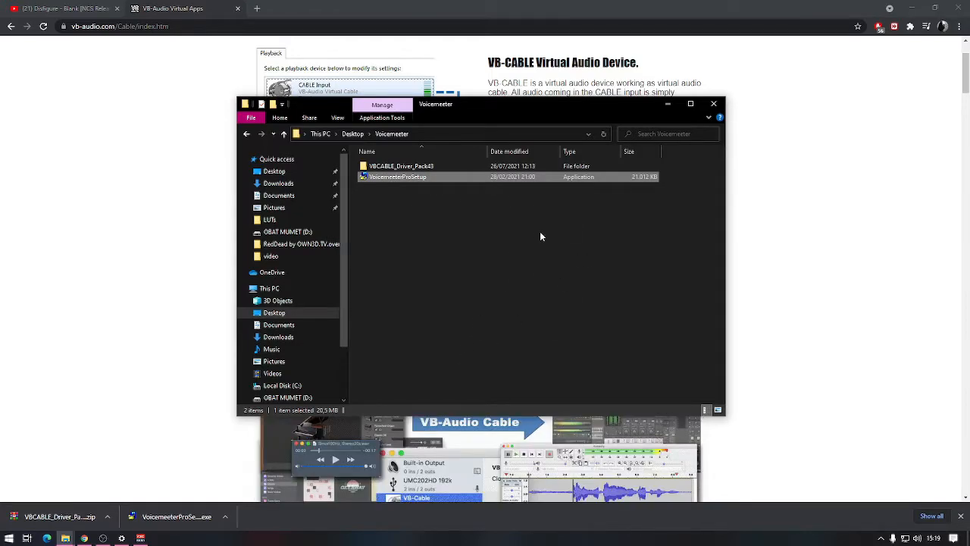
double_click(387, 166)
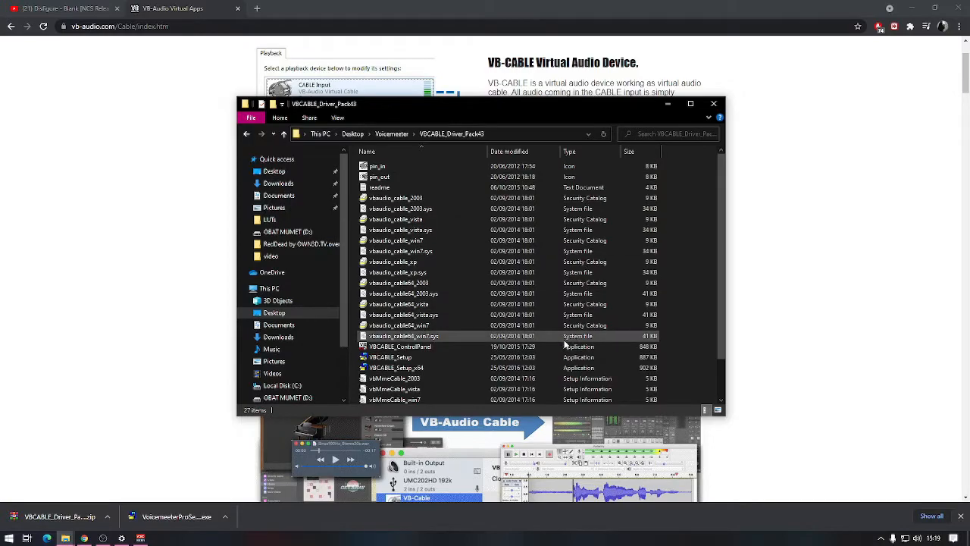
Step: View the launch options for VBCABLE_Setup_x64, including Run as administrator, without running it, and close the folder window
scroll(568, 342, down, 1)
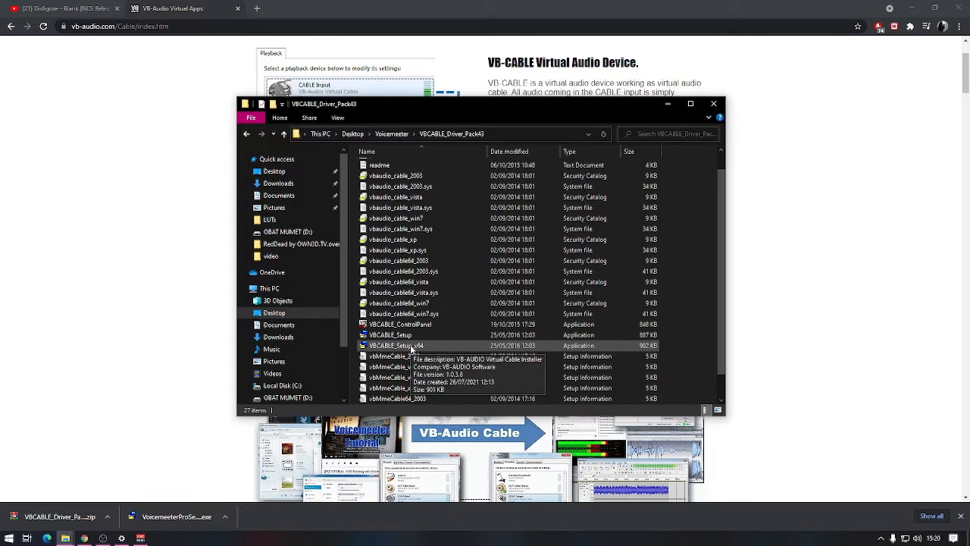
click(411, 348)
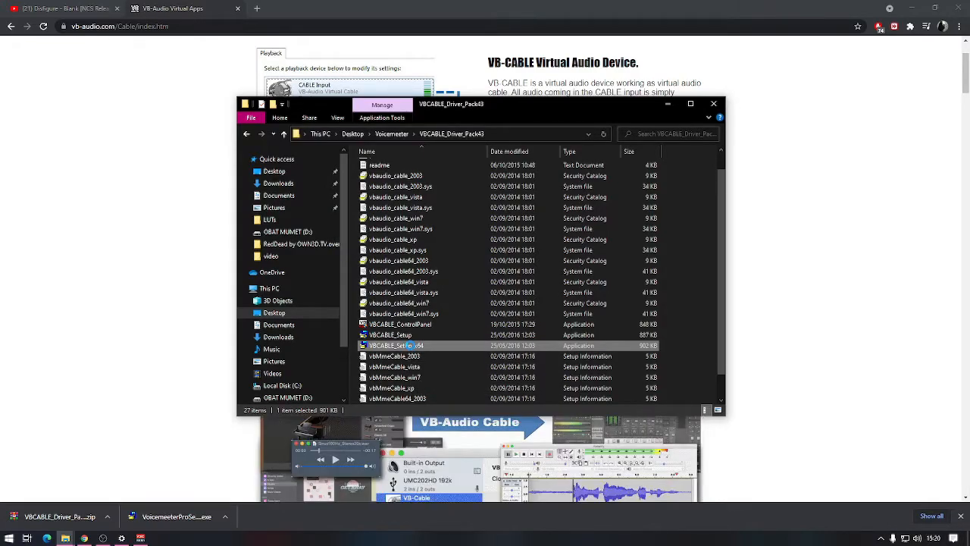
right_click(411, 348)
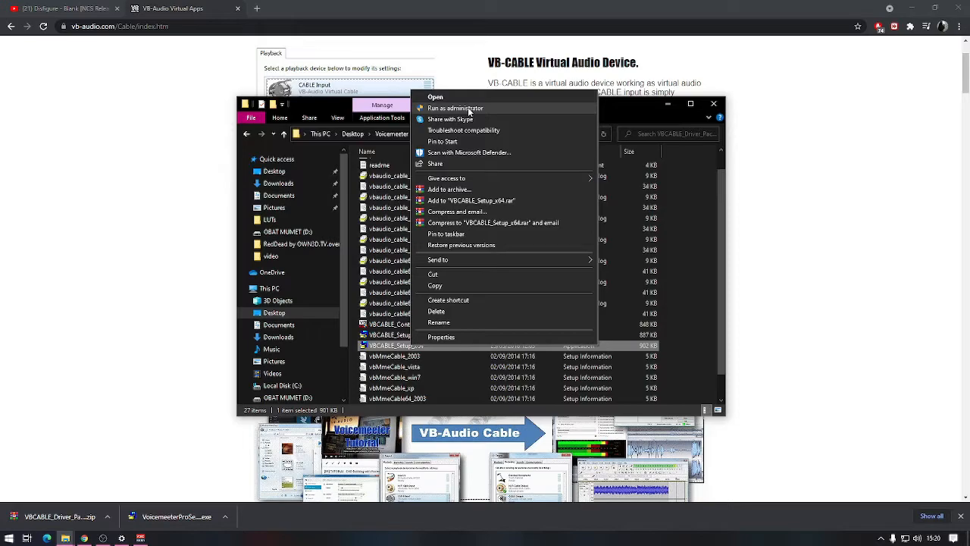
click(642, 112)
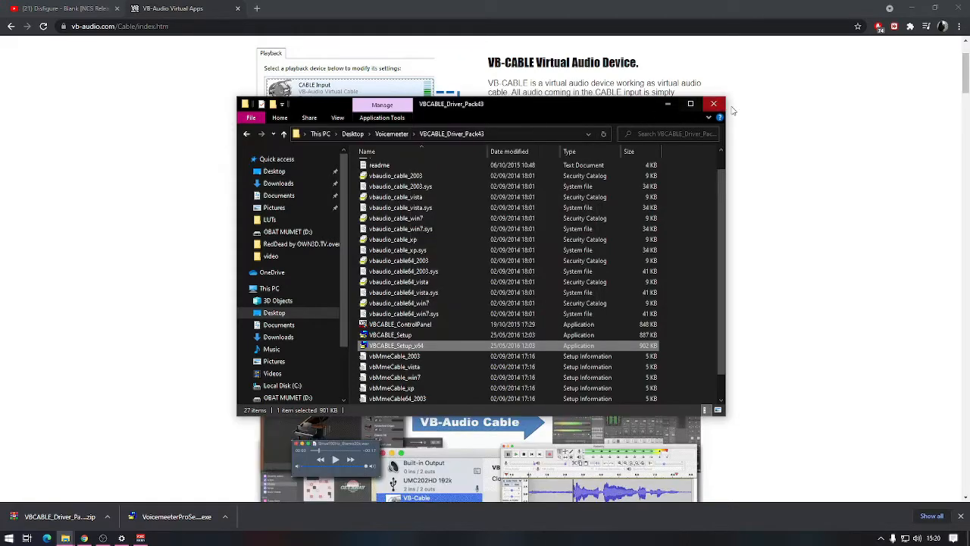
click(712, 105)
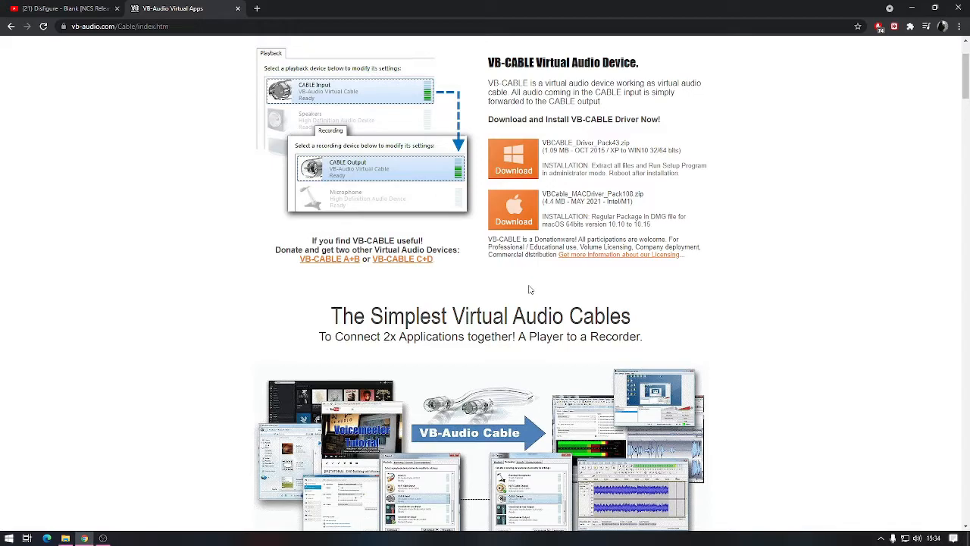
Step: Open the Sound page of the Windows system settings
click(9, 538)
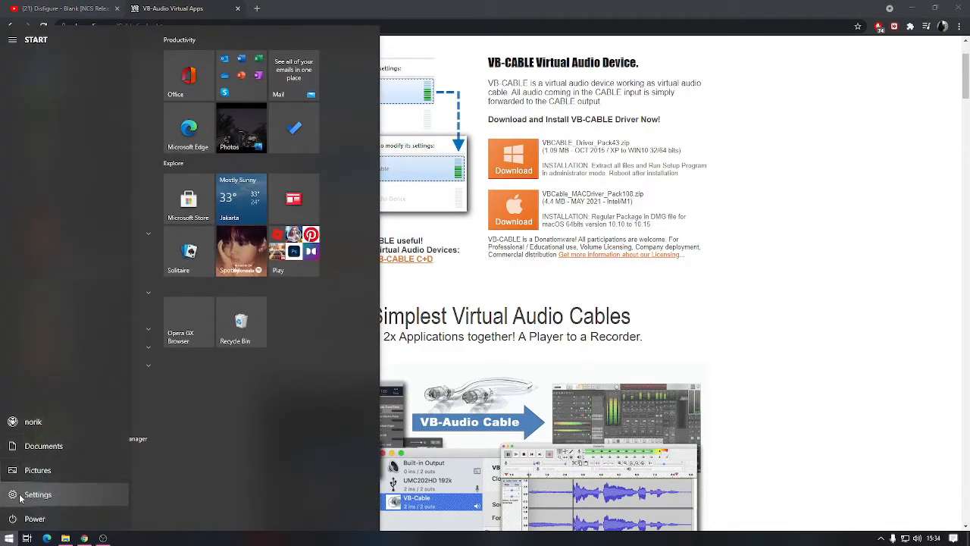
click(12, 493)
click(108, 227)
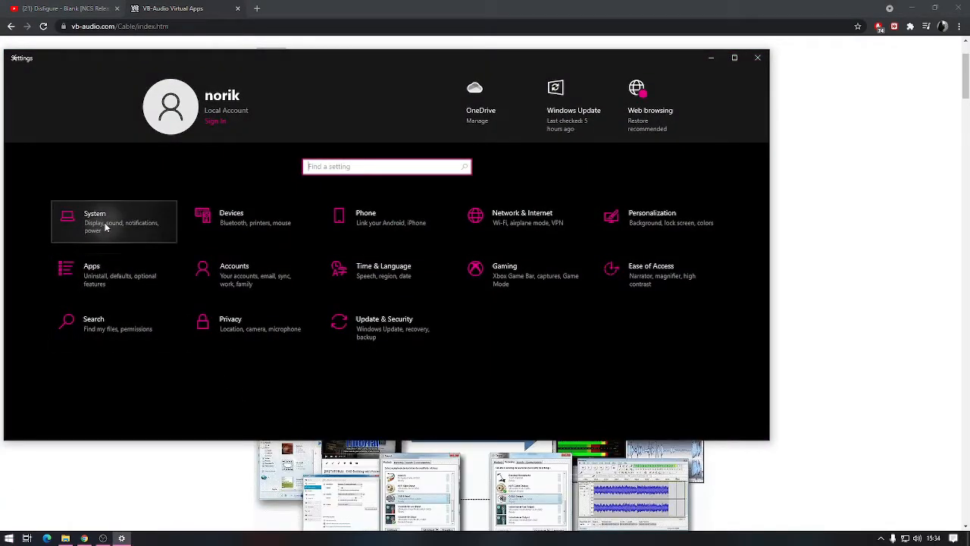
click(52, 188)
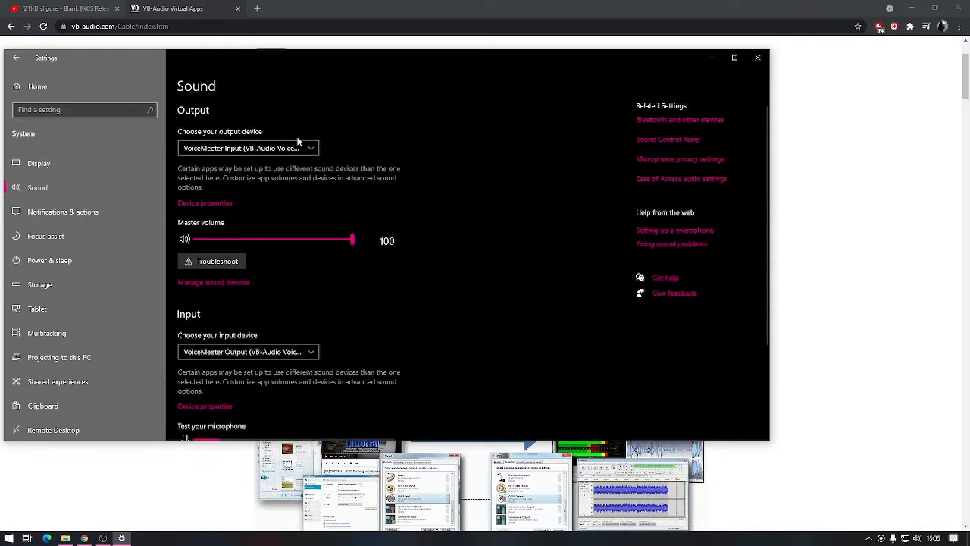
Step: In the Sound Control Panel, select VoiceMeeter Input among the playback devices and accept the dialog
click(679, 141)
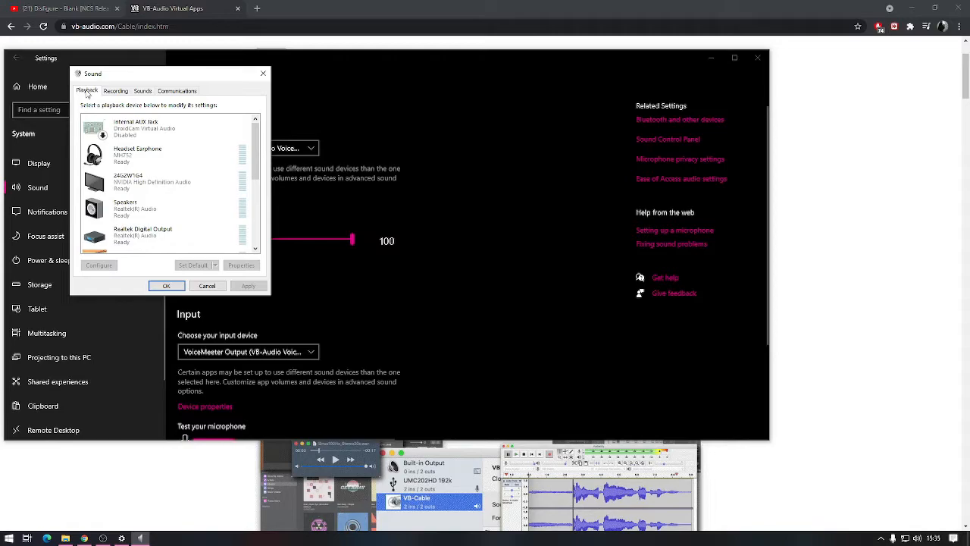
drag(253, 137, 228, 208)
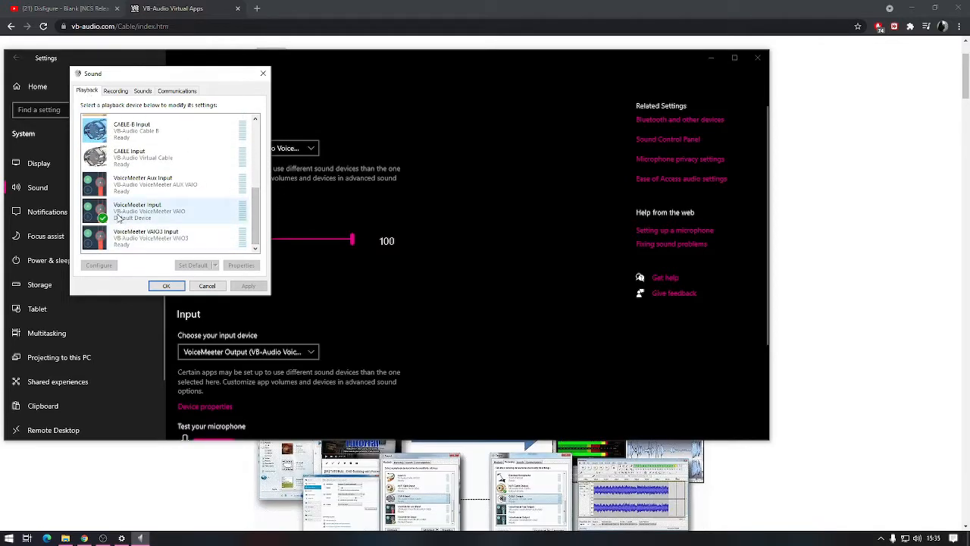
click(170, 214)
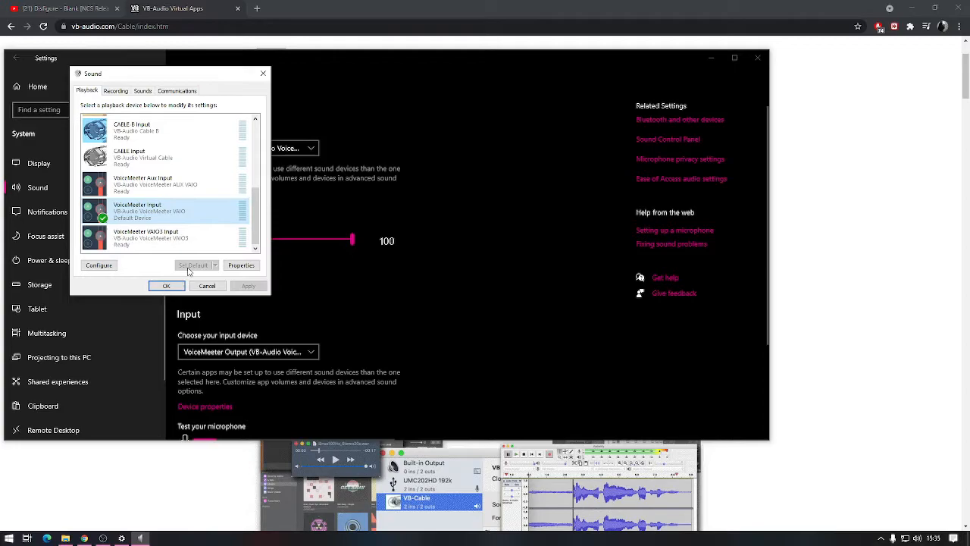
click(167, 286)
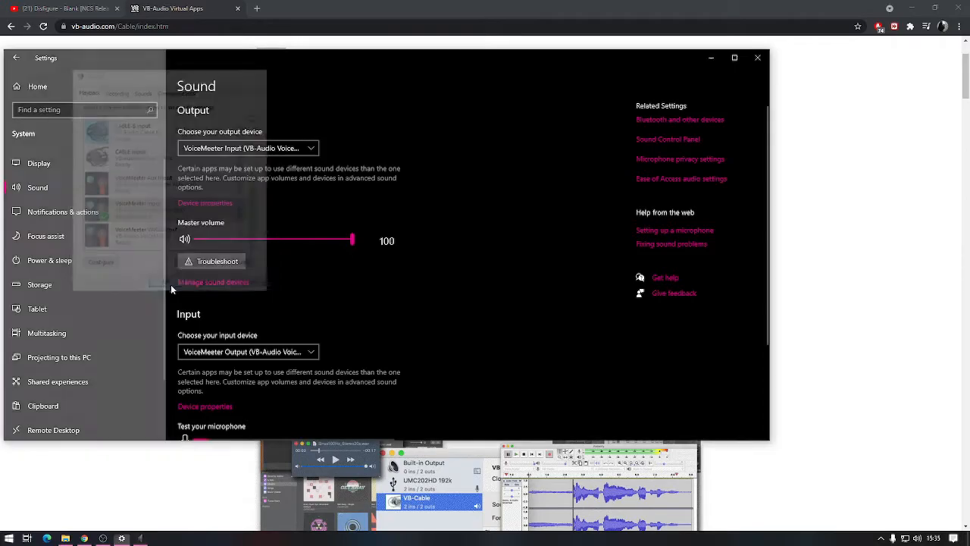
Step: Find and launch Voicemeeter Banana, reposition its window, and open its menu
click(781, 349)
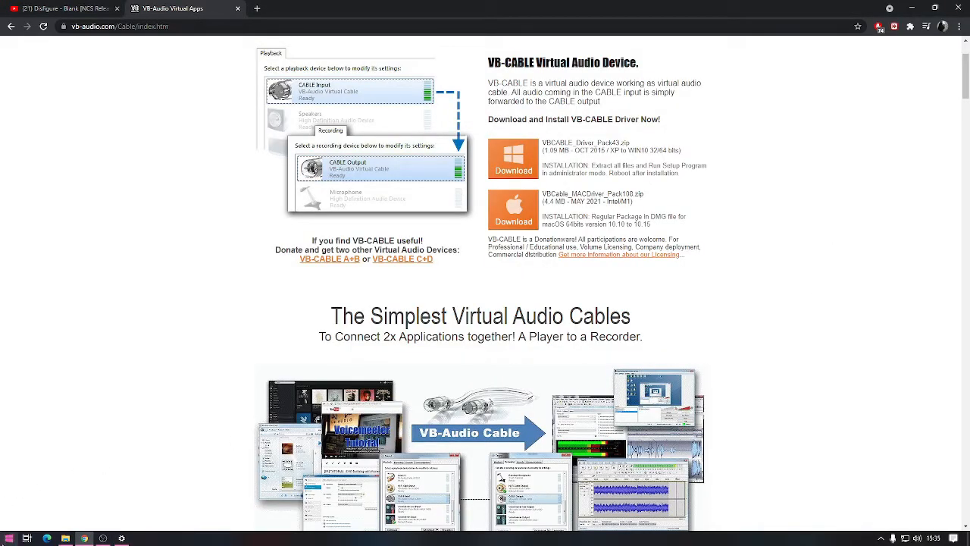
click(8, 538)
text(voi)
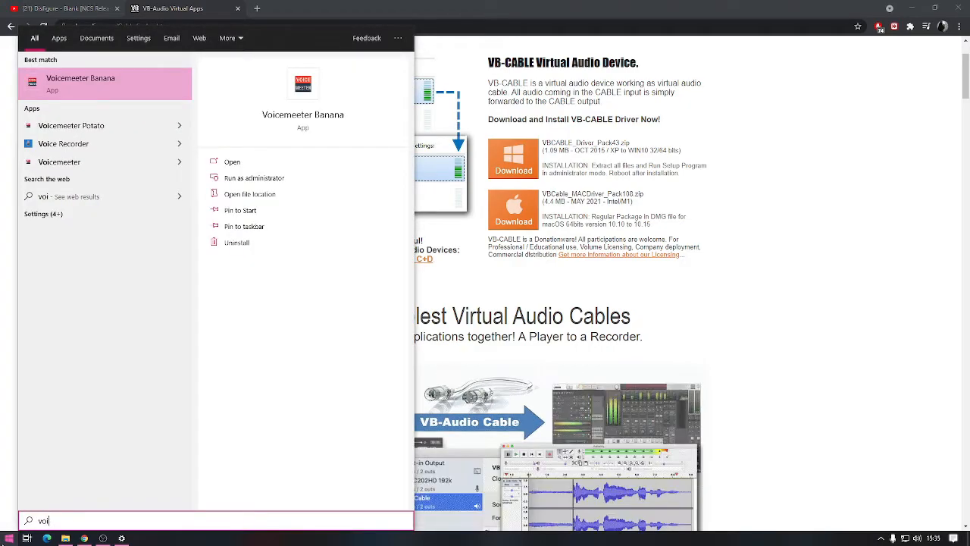
click(113, 94)
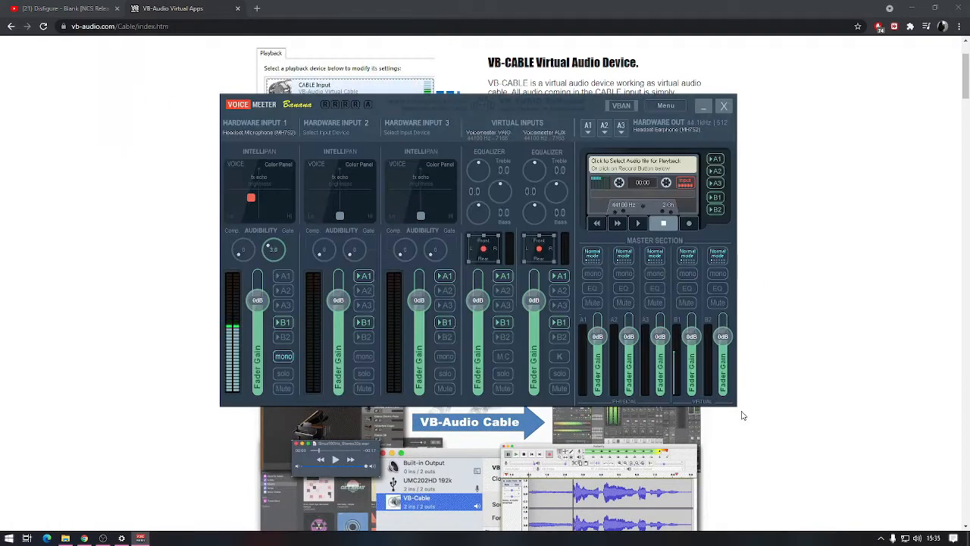
drag(492, 114, 488, 121)
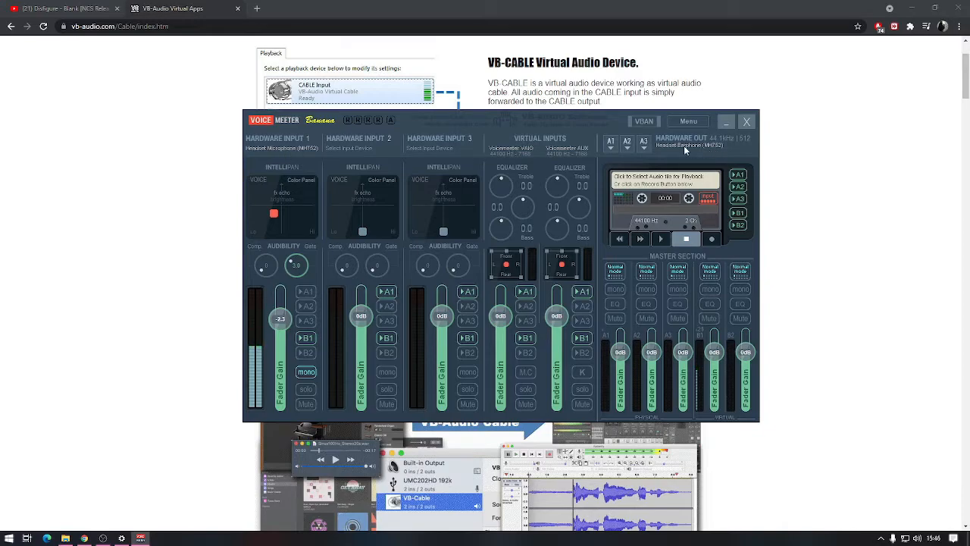
click(690, 123)
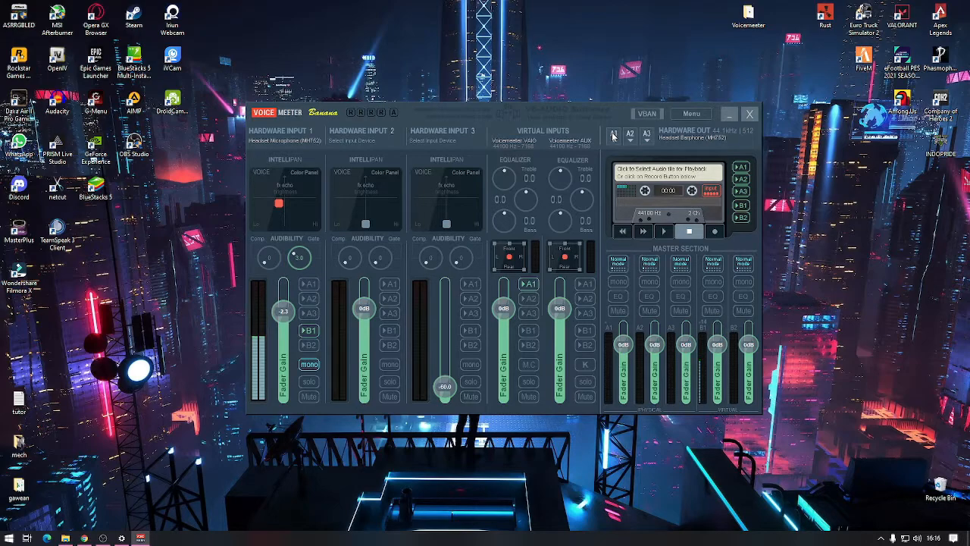
Step: Label the first three hardware input strips MIC, DISCORD and N/A
right_click(285, 135)
text(MIC)
key(Return)
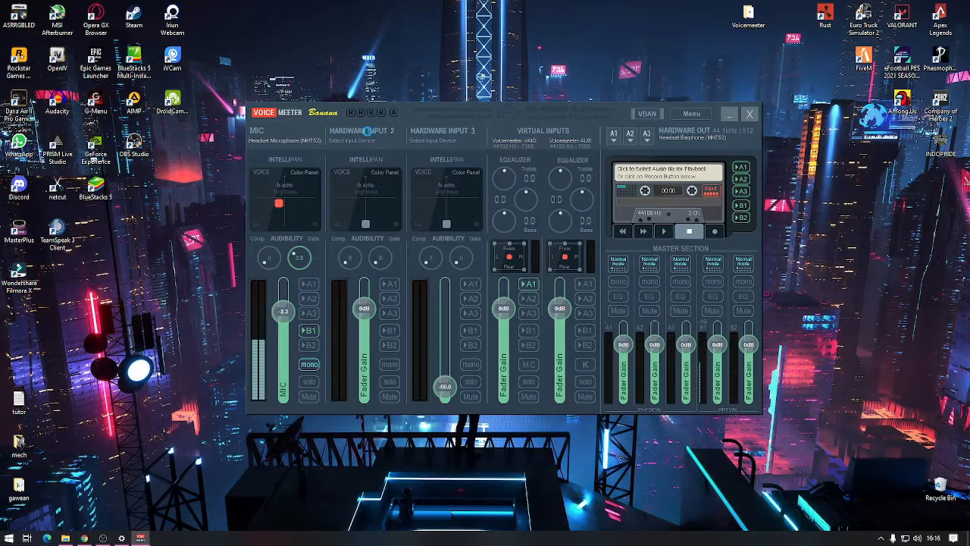
click(369, 134)
text(DISCORD)
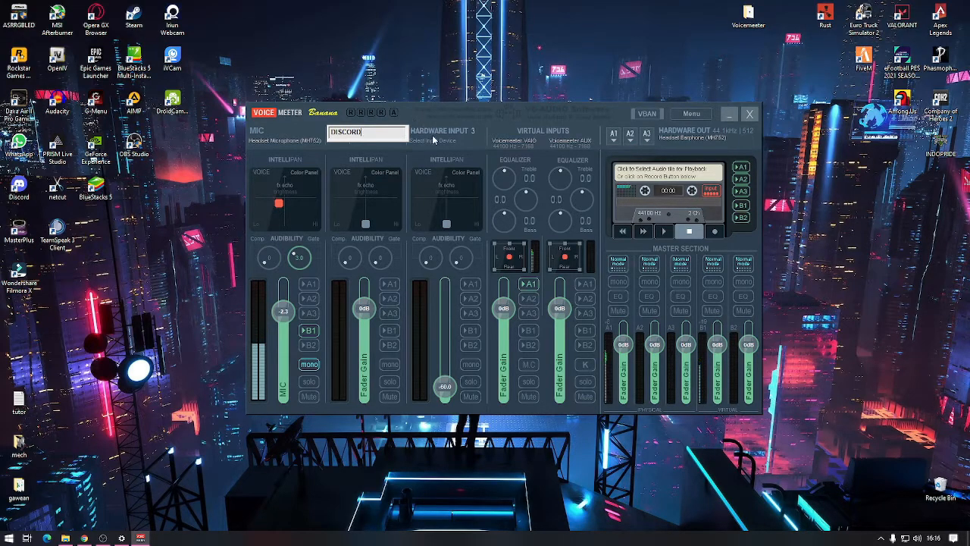
key(Return)
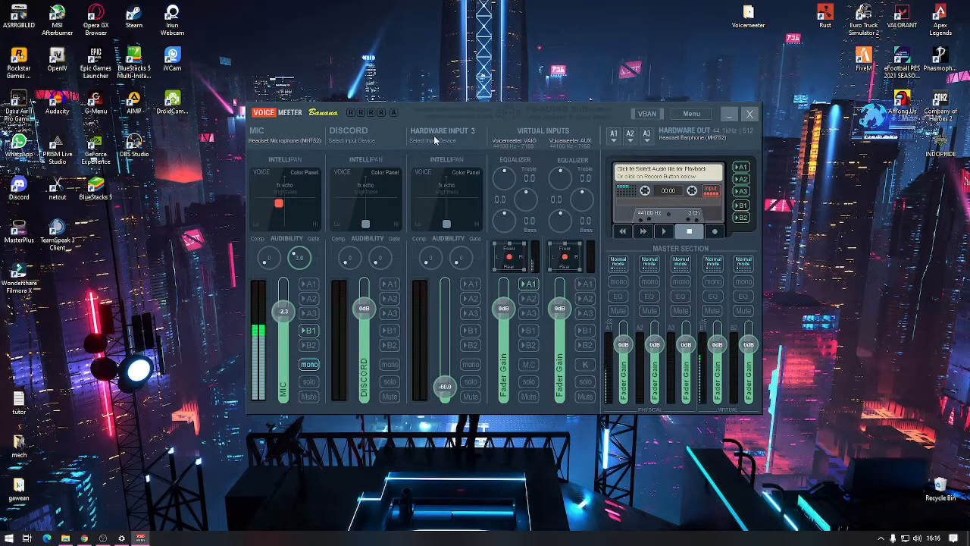
right_click(435, 132)
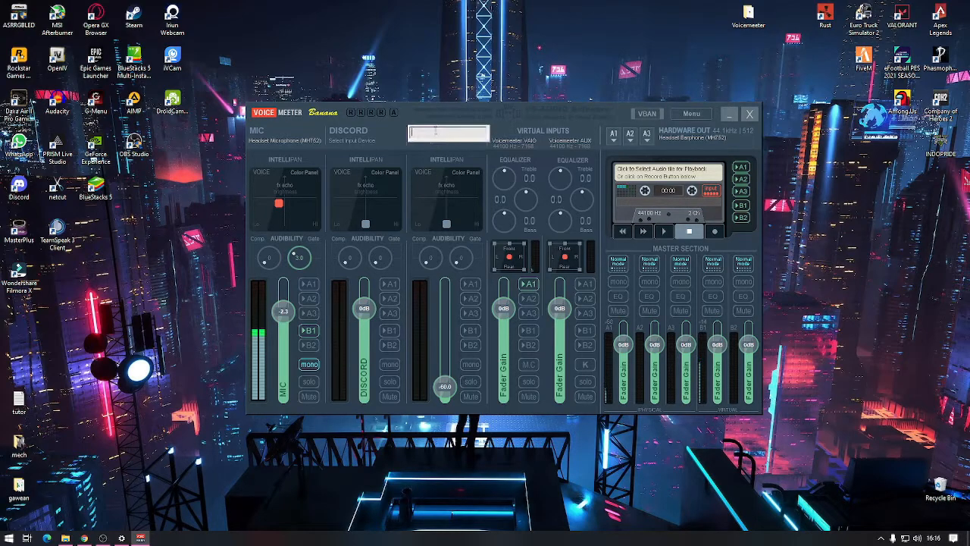
key(Return)
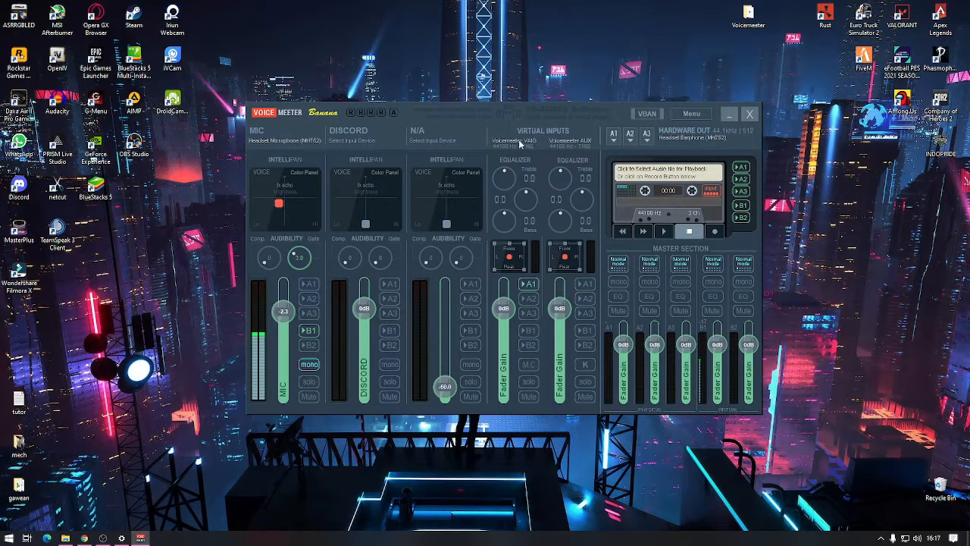
Step: Label the two virtual inputs DESKTOP for Voicemeeter VAIO and STREAM for Voicemeeter AUX
right_click(507, 135)
text(DESKTOP)
key(Return)
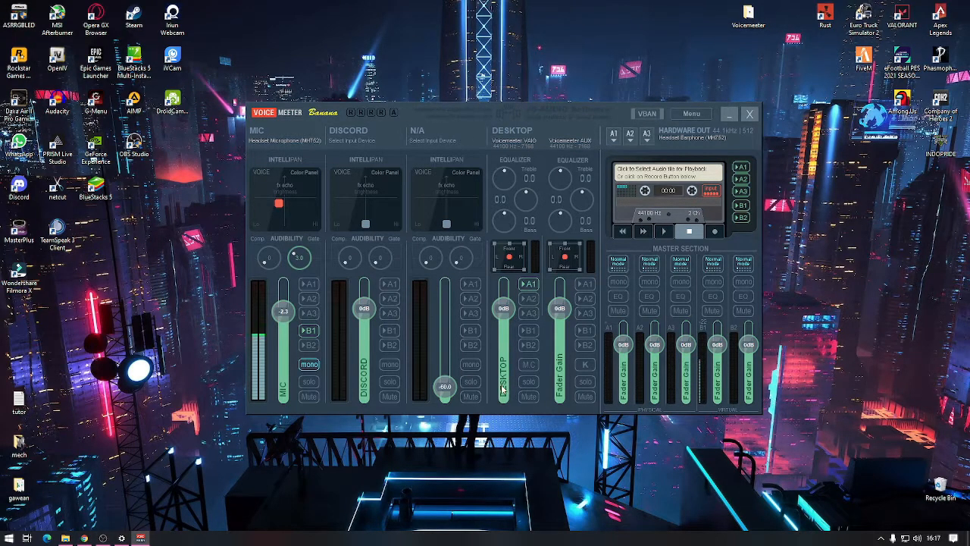
click(576, 133)
text(STREAM)
key(Return)
Step: Select WDM: Headset Microphone (MH752) as the MIC strip's device and WDM: Headset Earphone (MH752) for hardware output A1
click(261, 143)
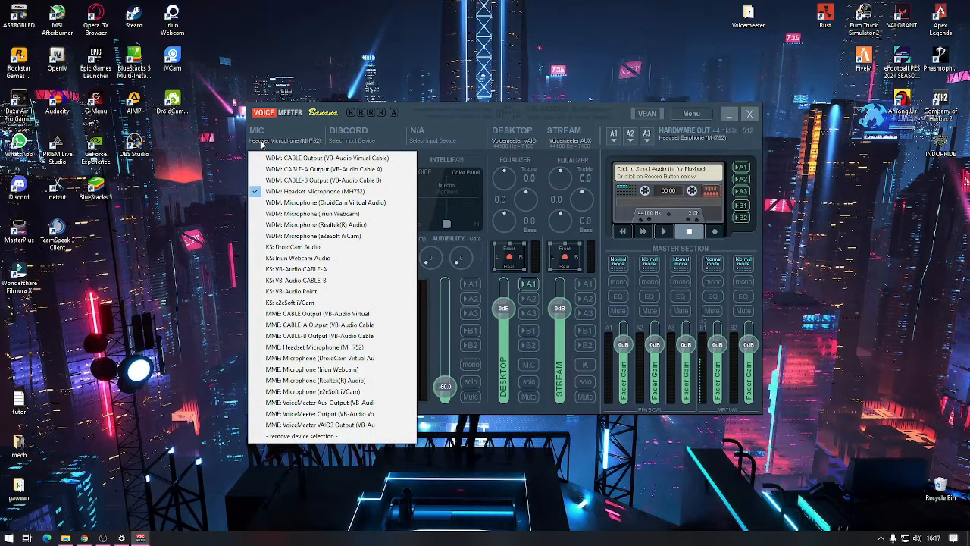
click(291, 196)
click(615, 137)
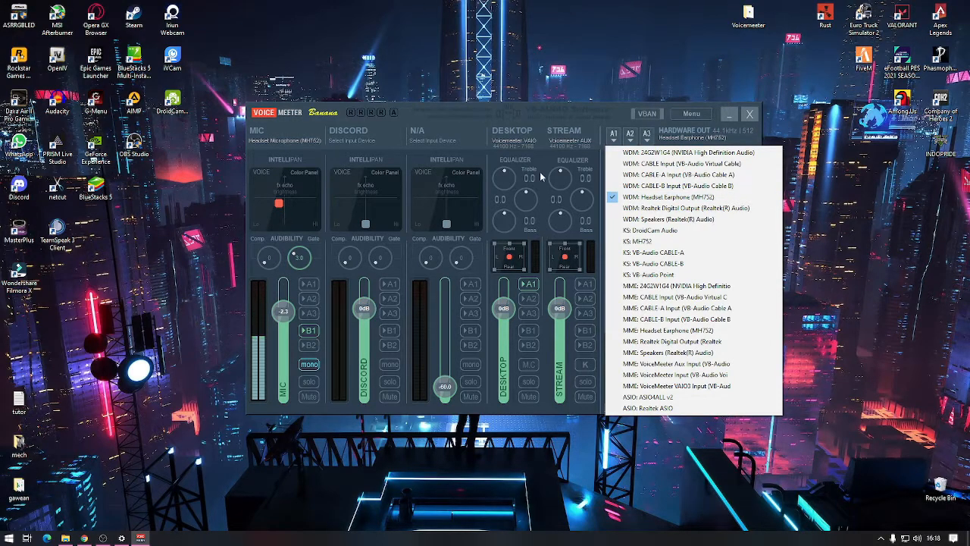
click(709, 199)
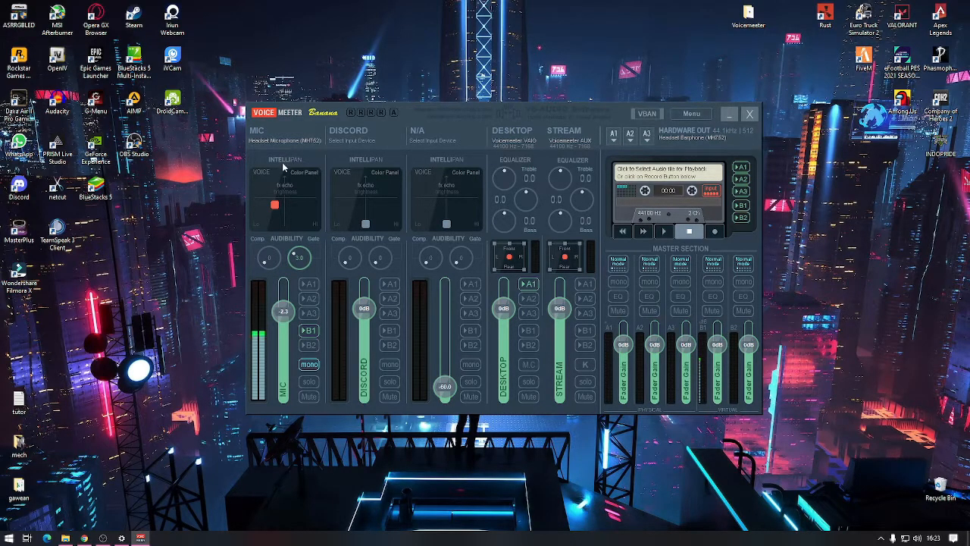
Step: Reposition the voice point in the MIC strip's Intellipan and switch the strip's A1 routing on and back off
double_click(274, 207)
drag(284, 223, 278, 207)
mouse_move(283, 203)
mouse_down()
mouse_move(307, 190)
mouse_move(266, 187)
mouse_move(279, 205)
mouse_up()
click(304, 286)
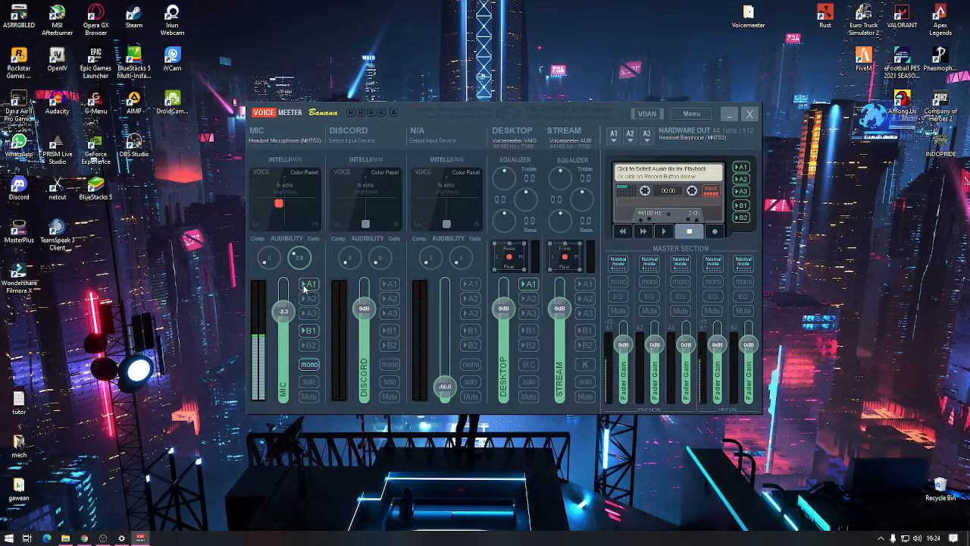
click(306, 288)
Step: In the Windows Sound Control Panel, select VoiceMeeter Output among the recording devices, accept the dialog and close the settings
click(9, 540)
click(15, 494)
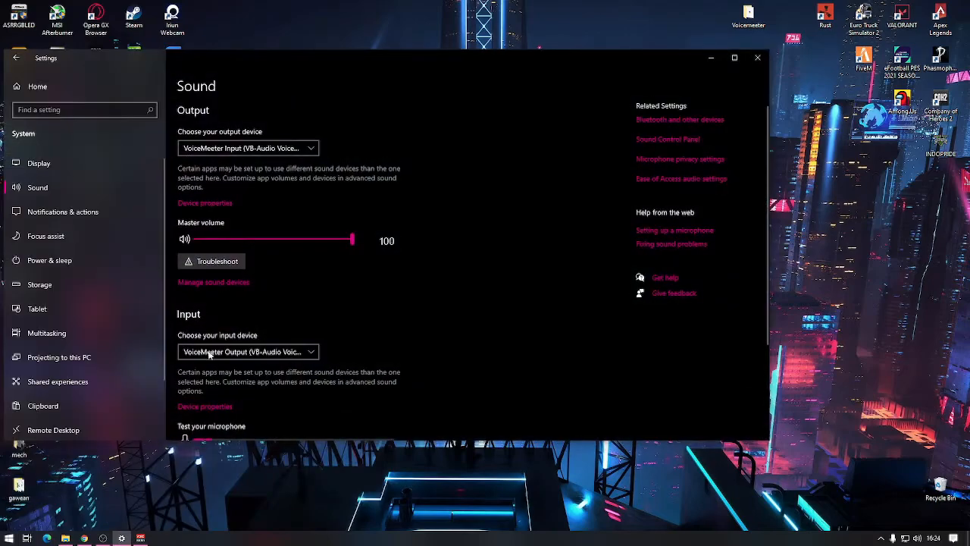
click(665, 141)
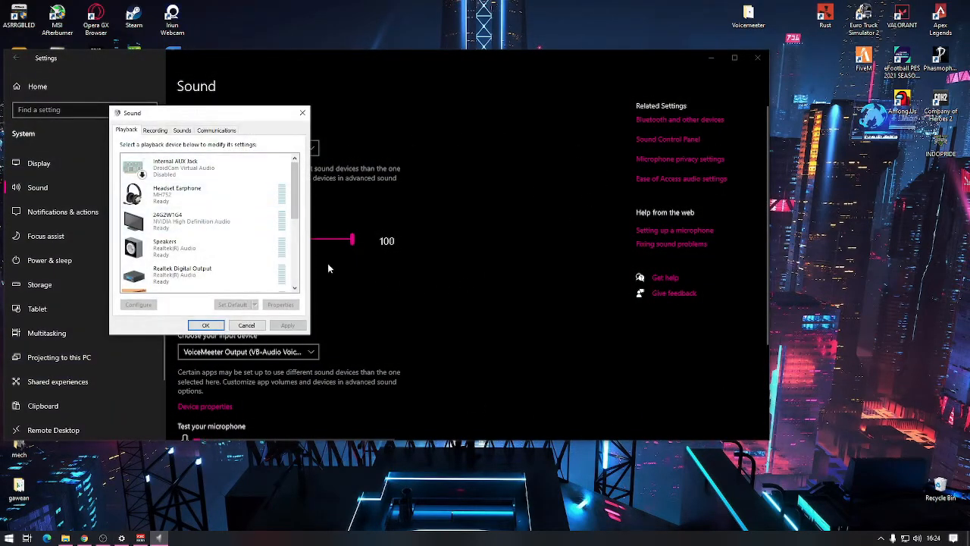
click(156, 132)
scroll(296, 181, down, 3)
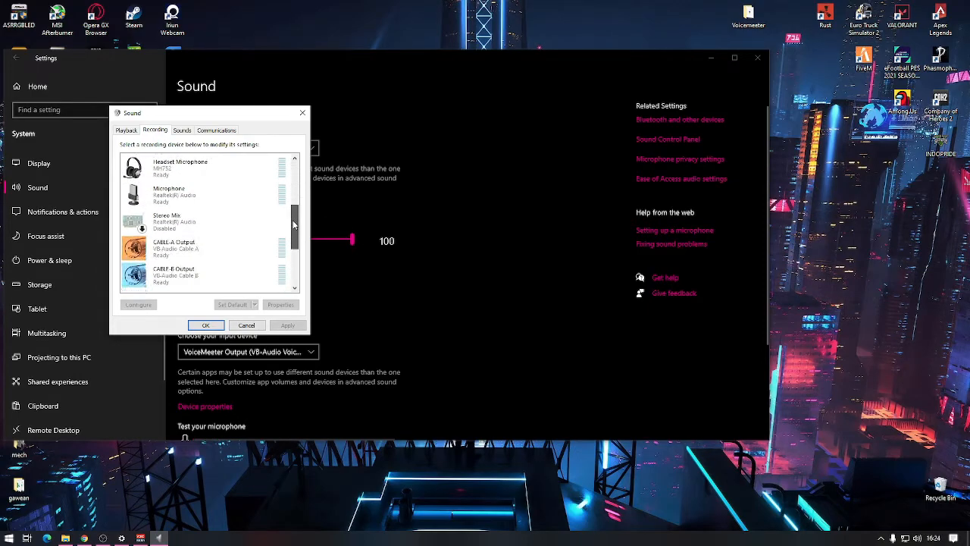
click(208, 258)
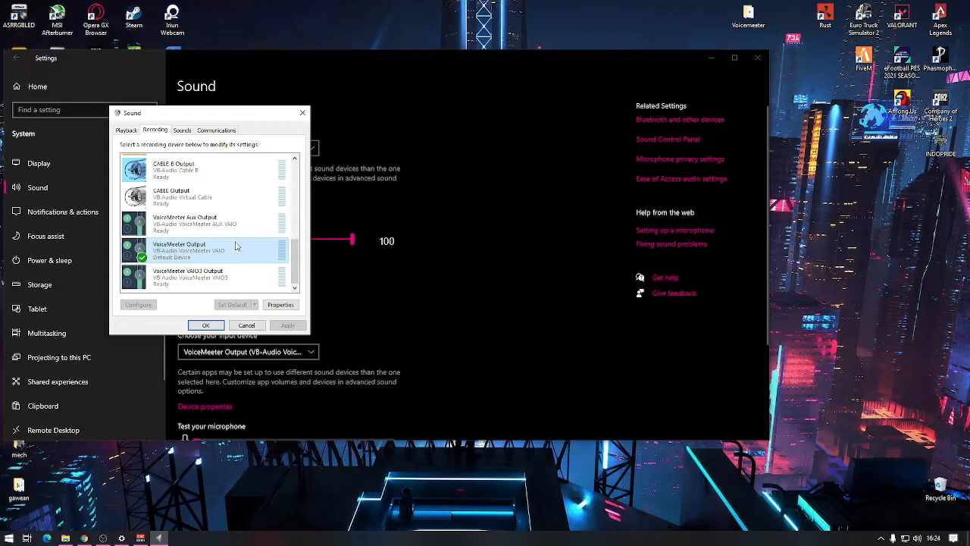
click(206, 324)
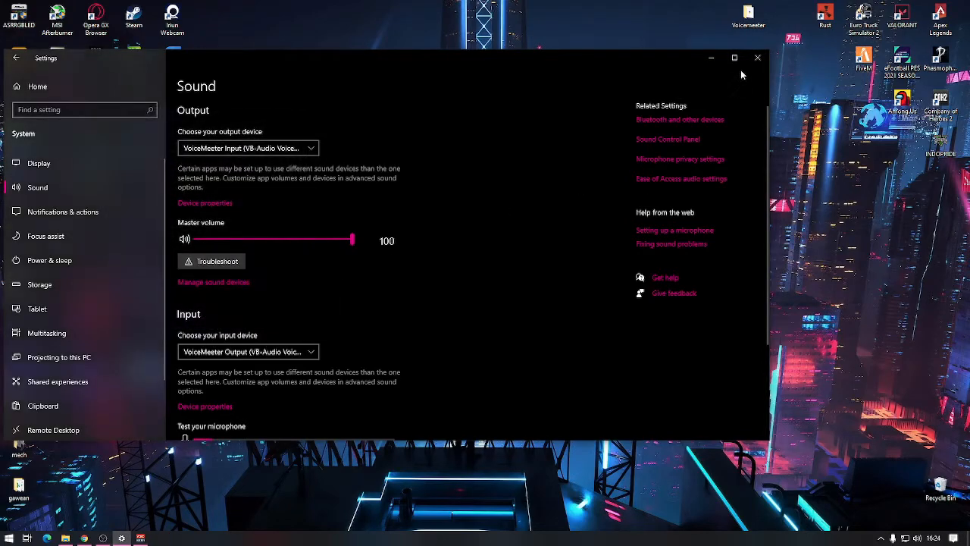
click(757, 58)
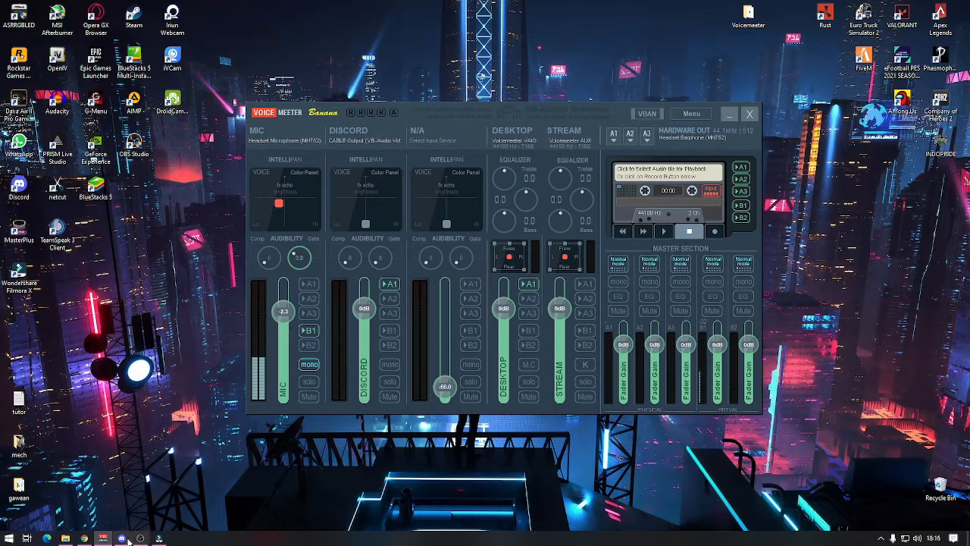
Step: View the device choices for the DISCORD strip, and check the input and output devices in Discord's voice settings
click(359, 143)
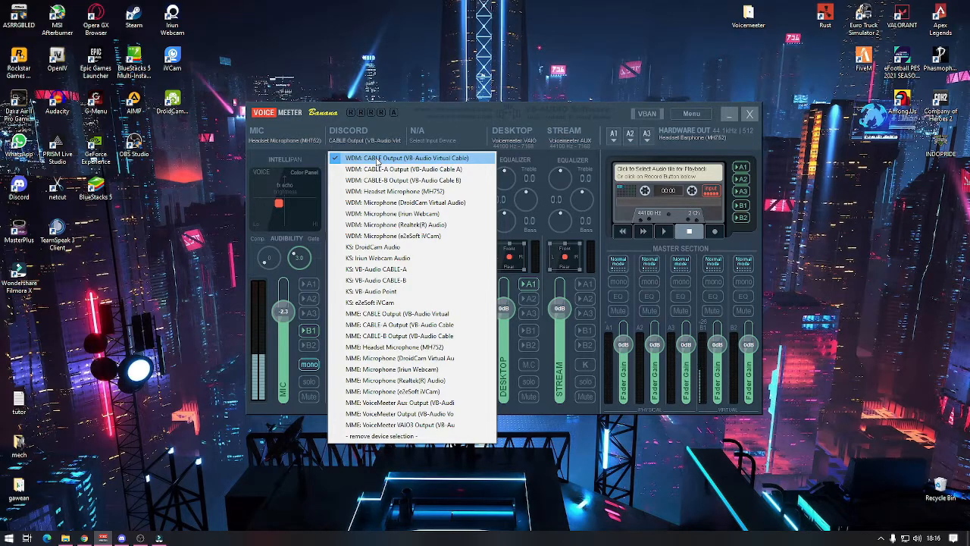
click(380, 131)
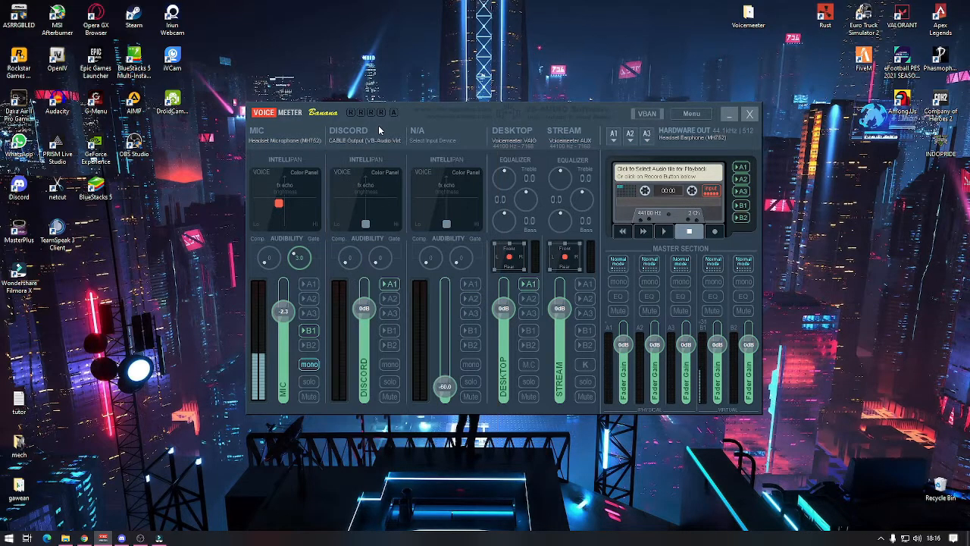
click(122, 538)
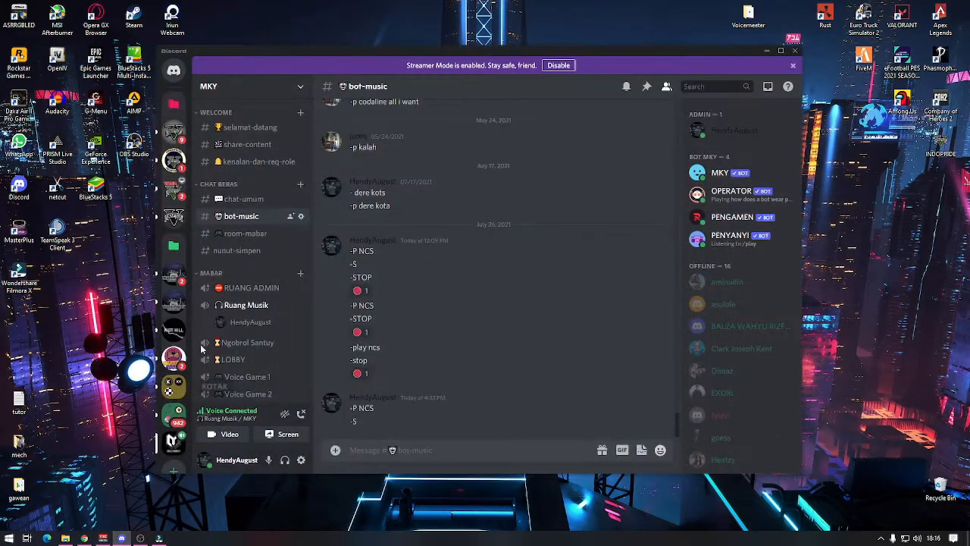
click(301, 460)
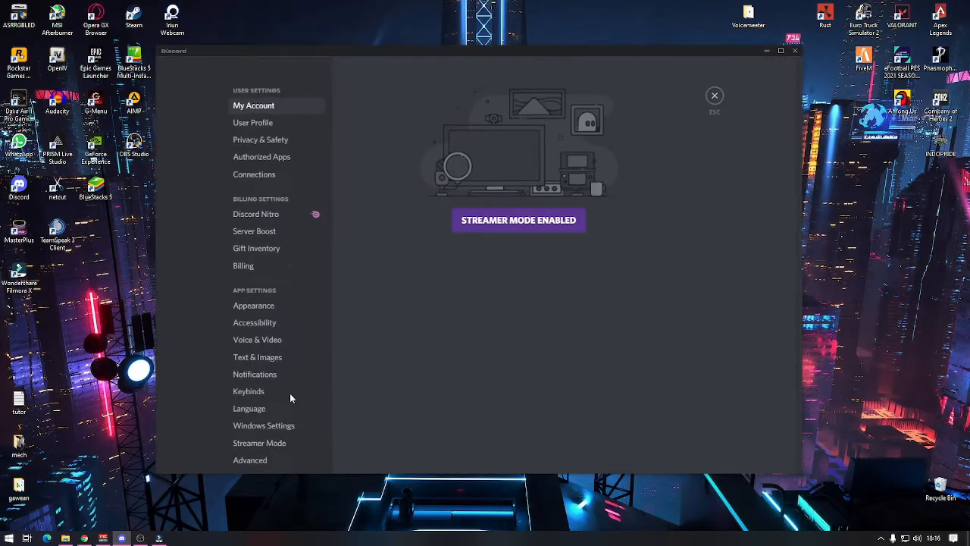
click(267, 342)
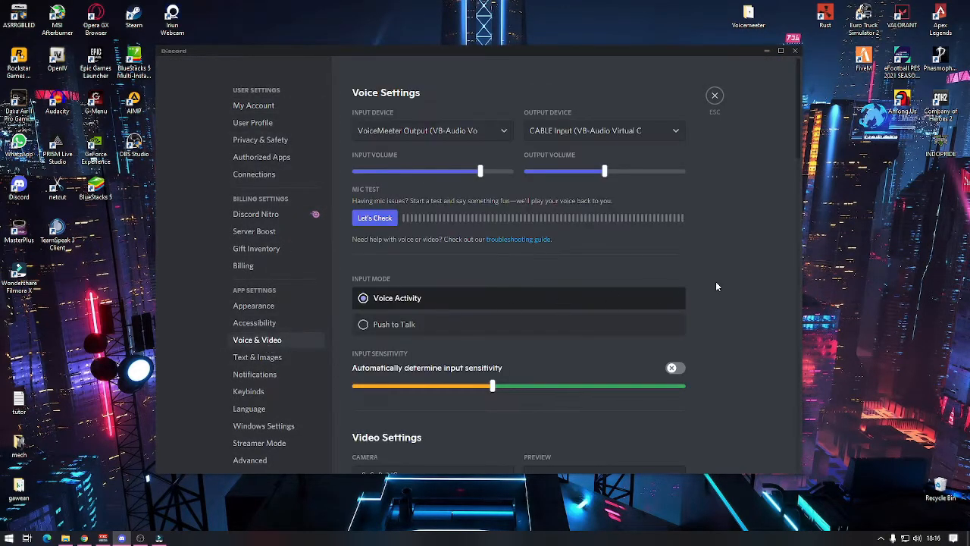
click(476, 133)
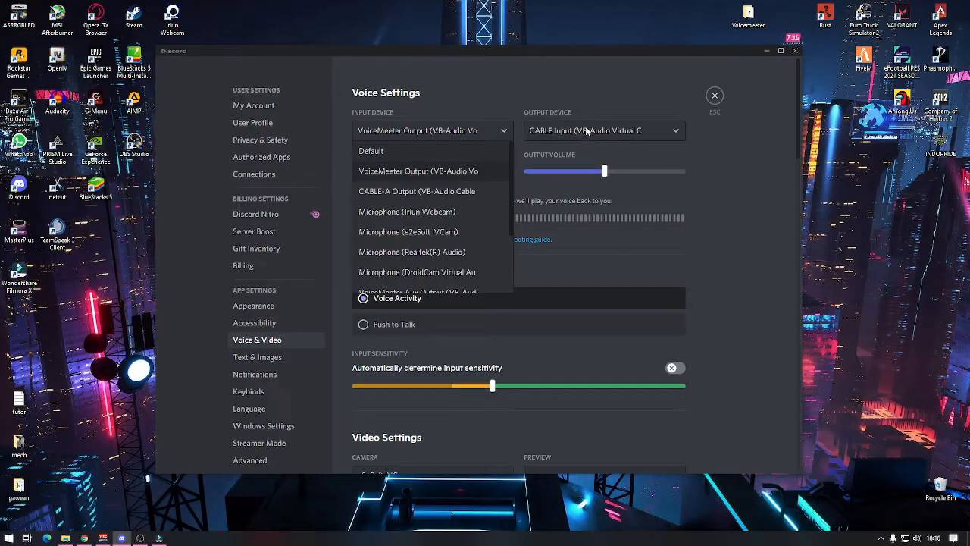
click(721, 164)
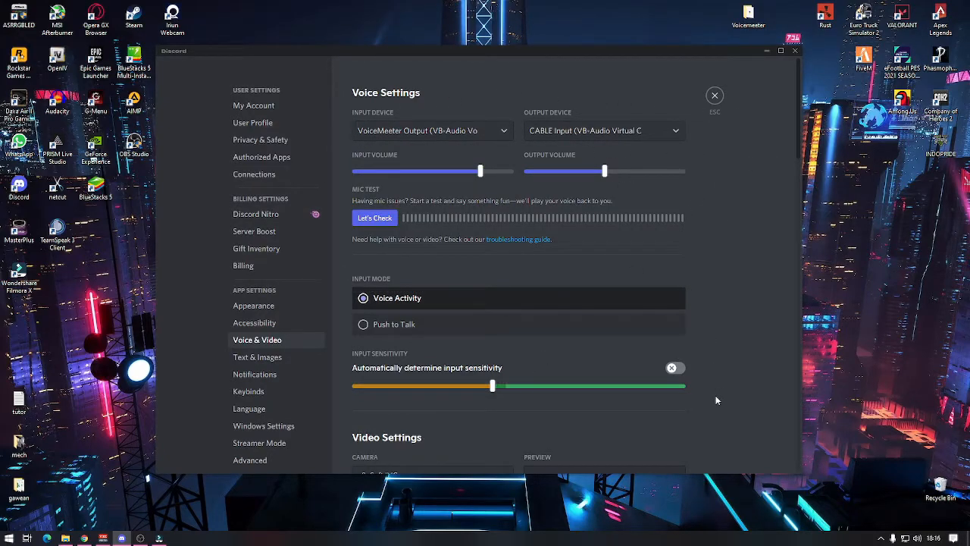
click(714, 95)
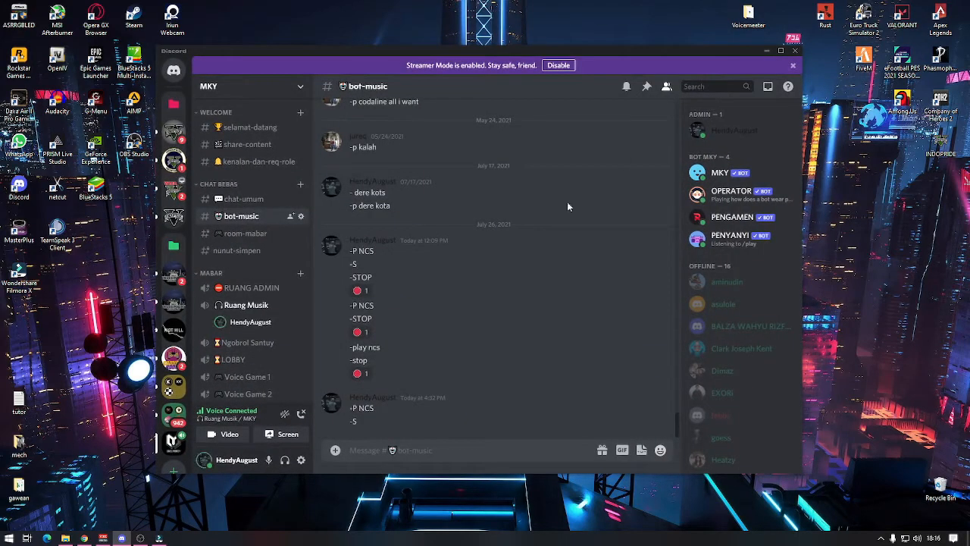
Step: Return to Voicemeeter, move the AIMP window into view, play the loaded track and minimize the player
click(104, 538)
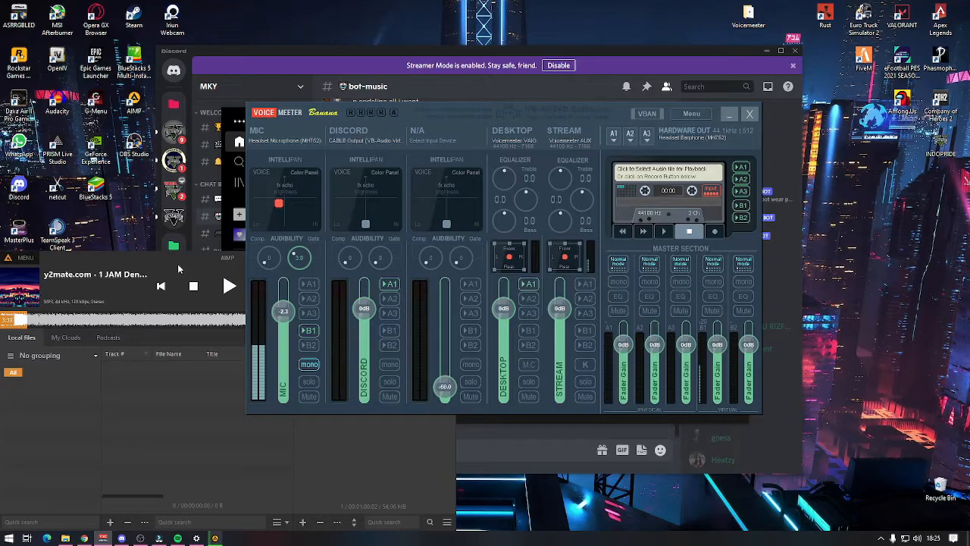
drag(180, 265, 228, 230)
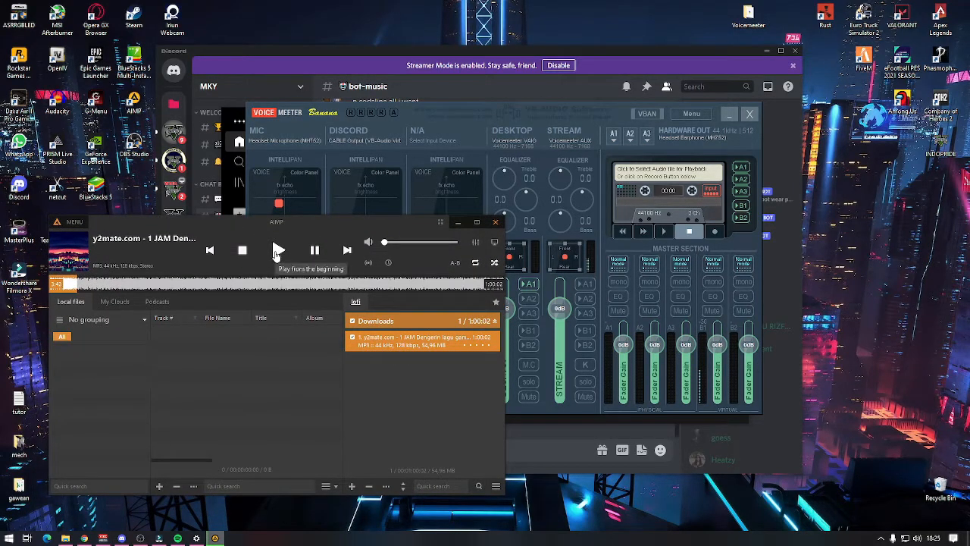
click(278, 254)
click(458, 224)
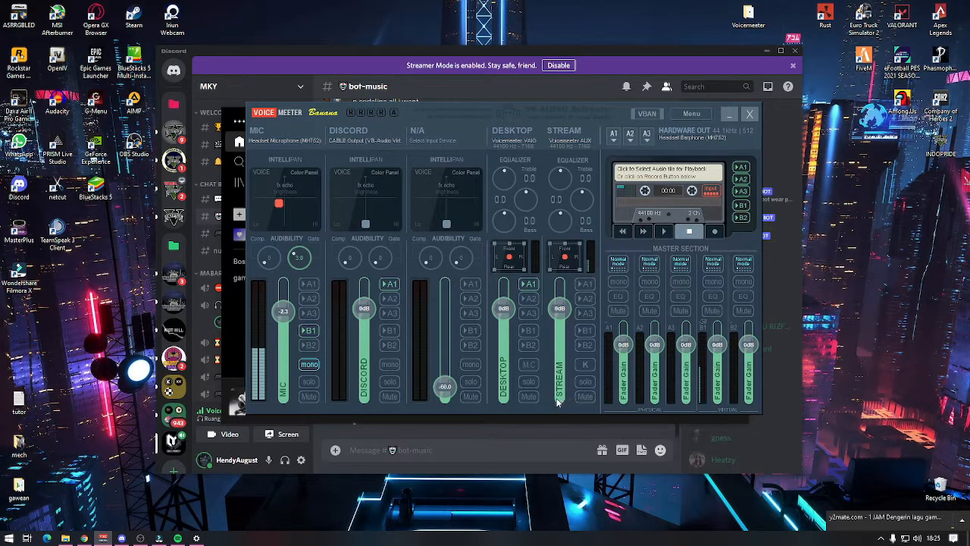
Step: Test the STREAM strip's A1 routing on and off, and view the OBS audio mixer
click(585, 284)
click(585, 285)
click(140, 538)
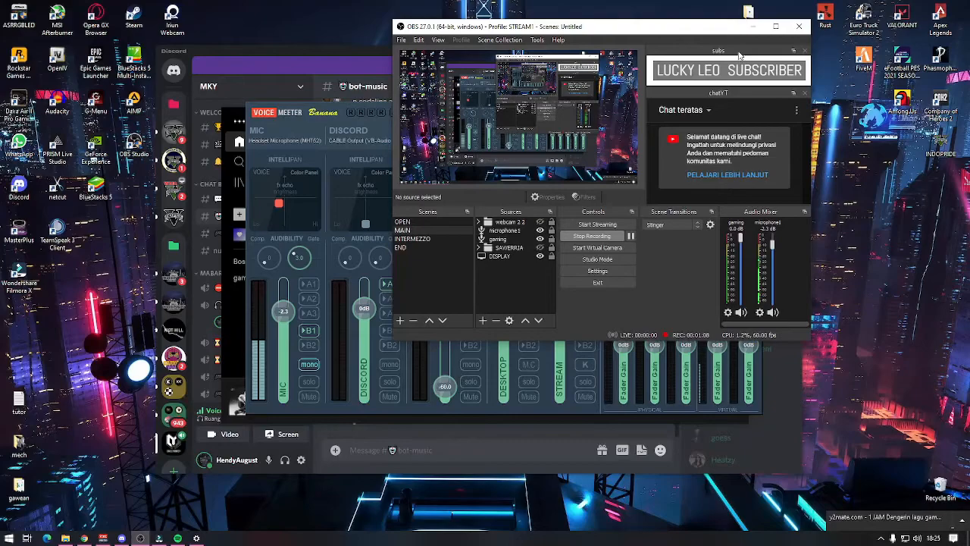
click(753, 27)
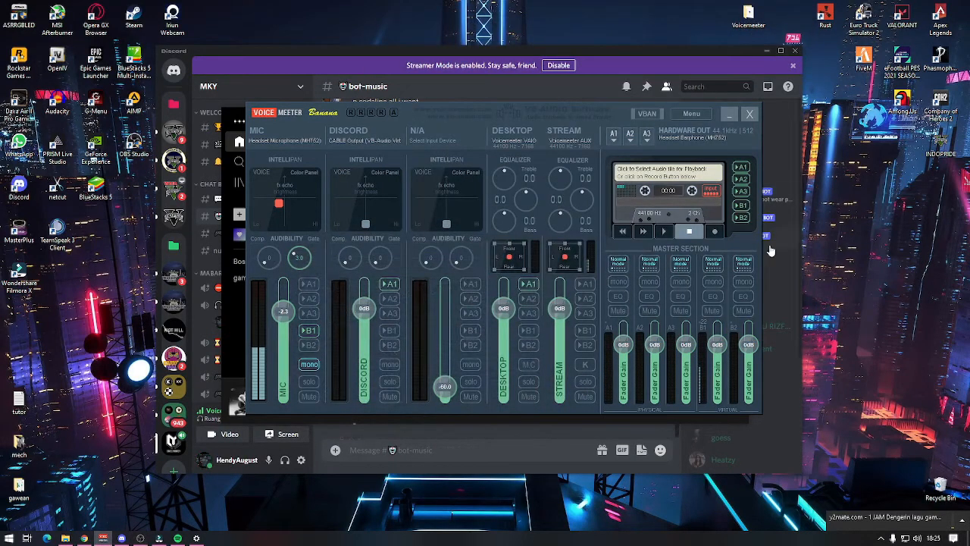
Step: Route the STREAM strip to B2 and check the gaming source's level in the OBS audio mixer
click(588, 347)
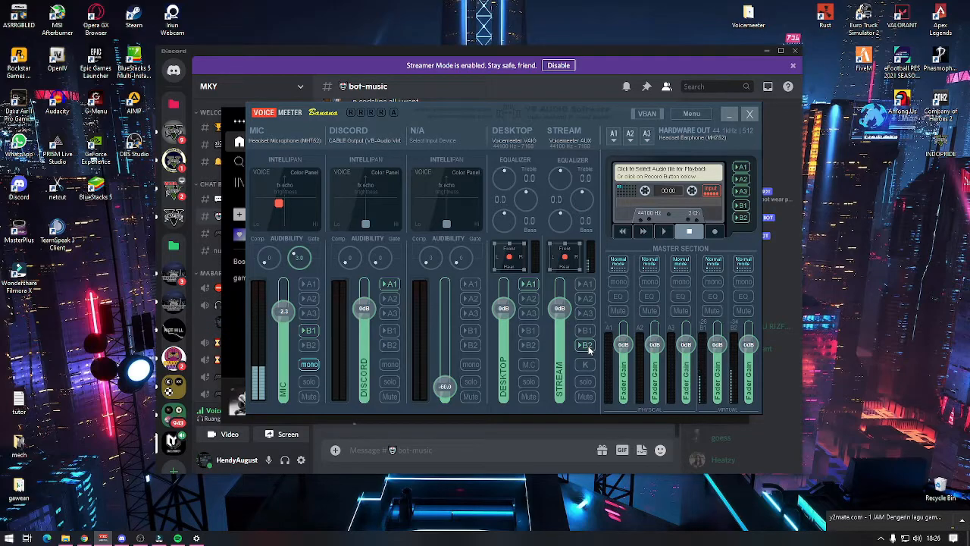
click(141, 538)
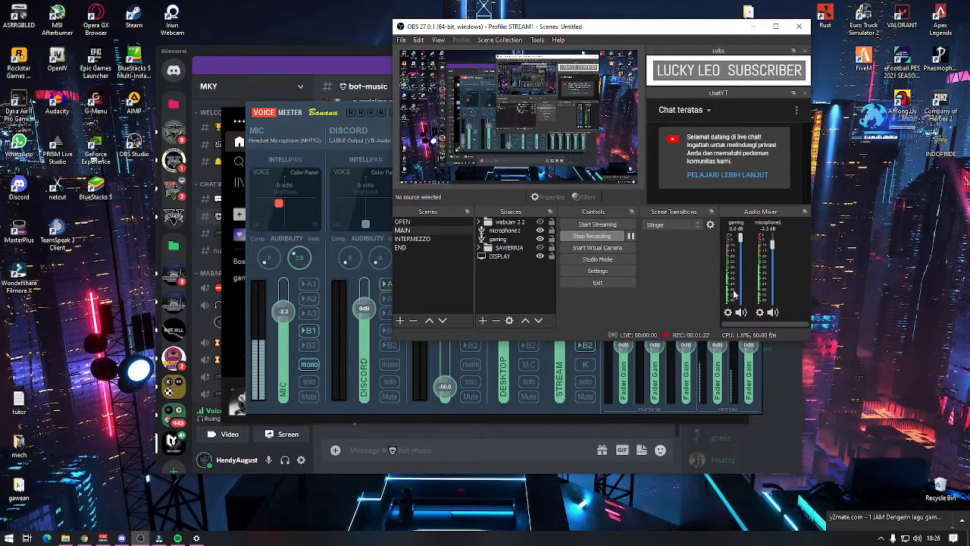
click(752, 26)
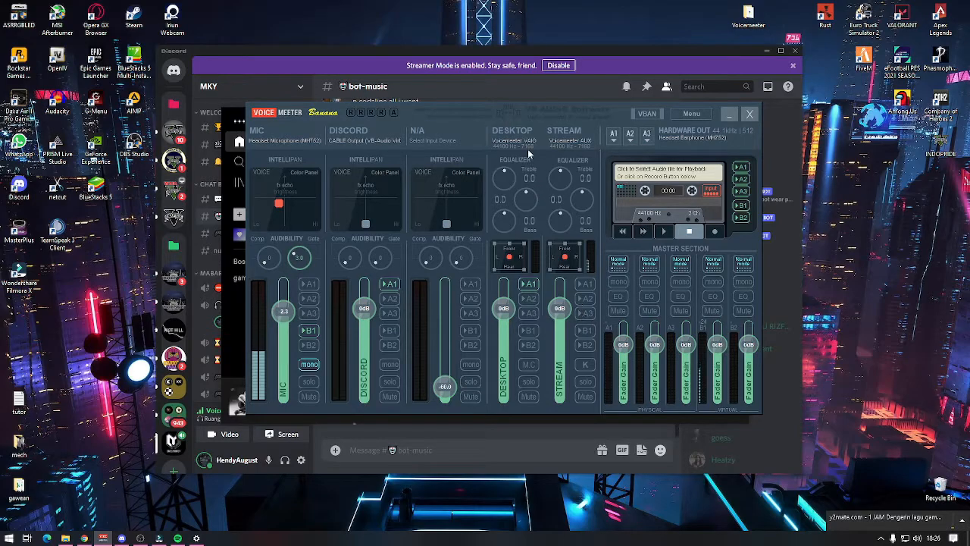
Step: Reload the Windows app volume and device preferences, choose VoiceMeeter Aux Input as AIMP's output device, and close Settings
click(9, 538)
click(11, 496)
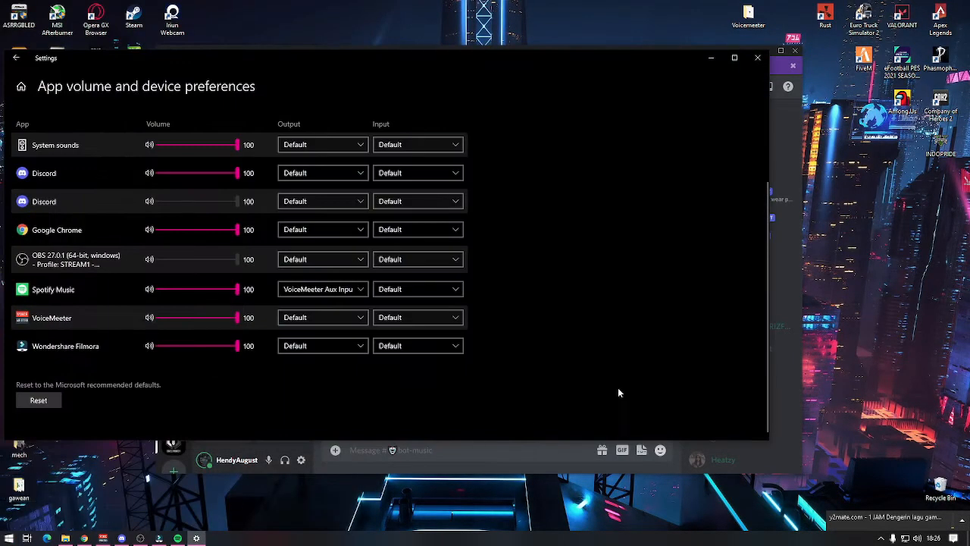
click(17, 58)
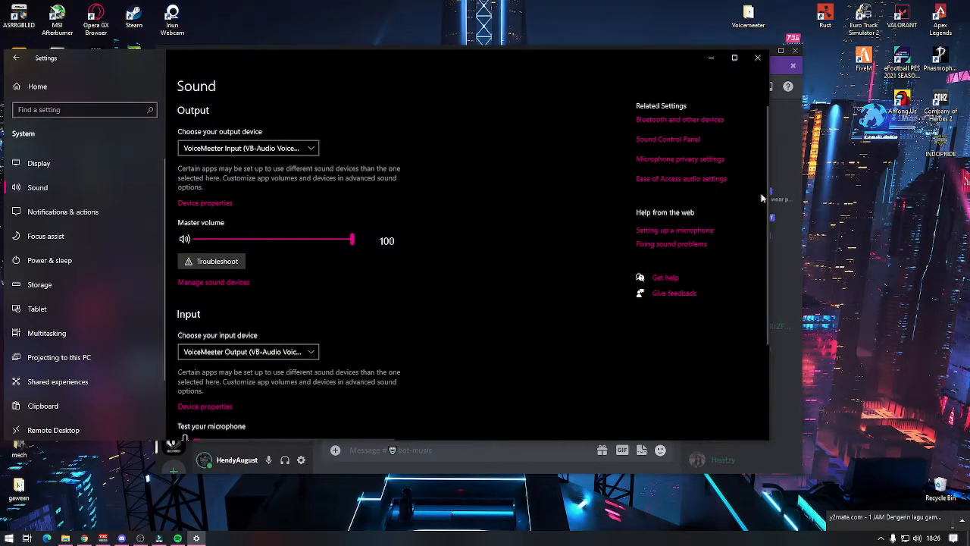
scroll(506, 321, down, 3)
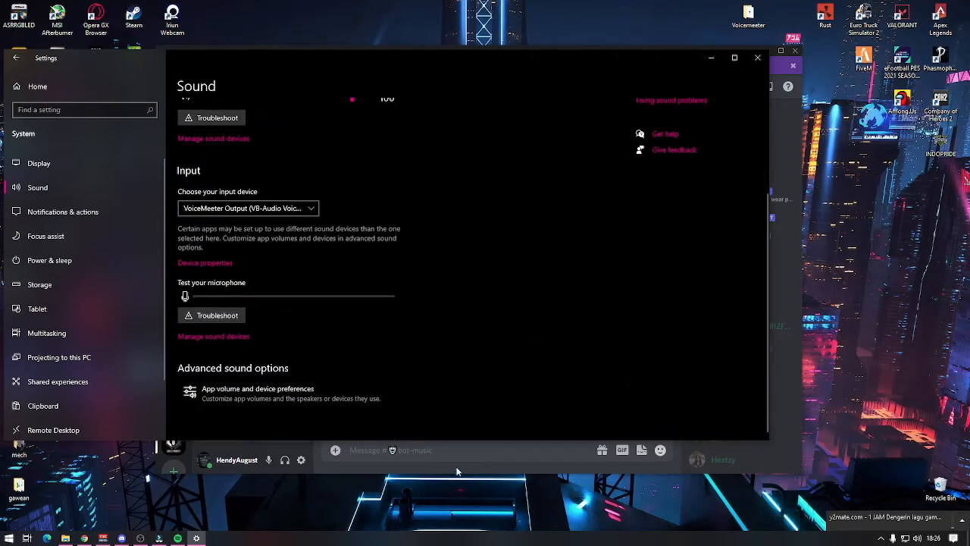
click(220, 397)
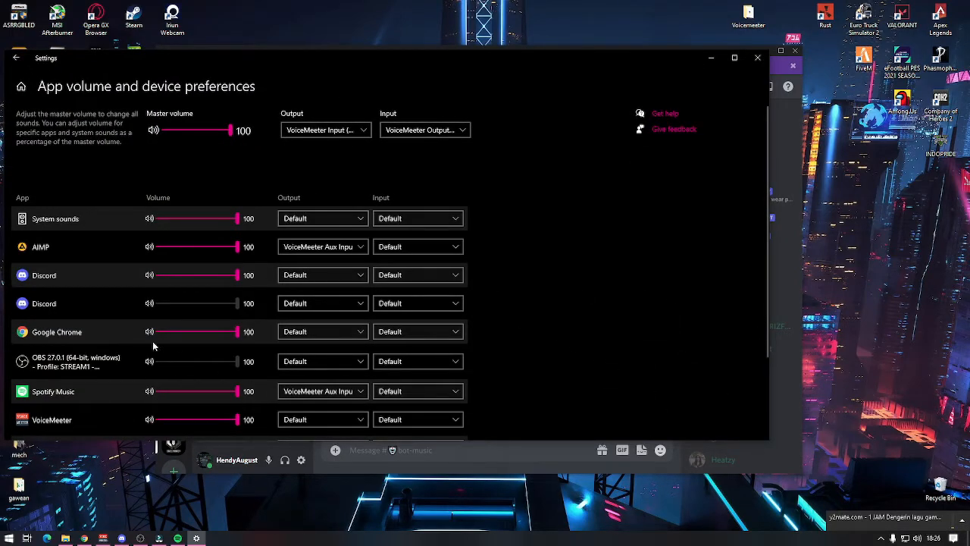
click(331, 251)
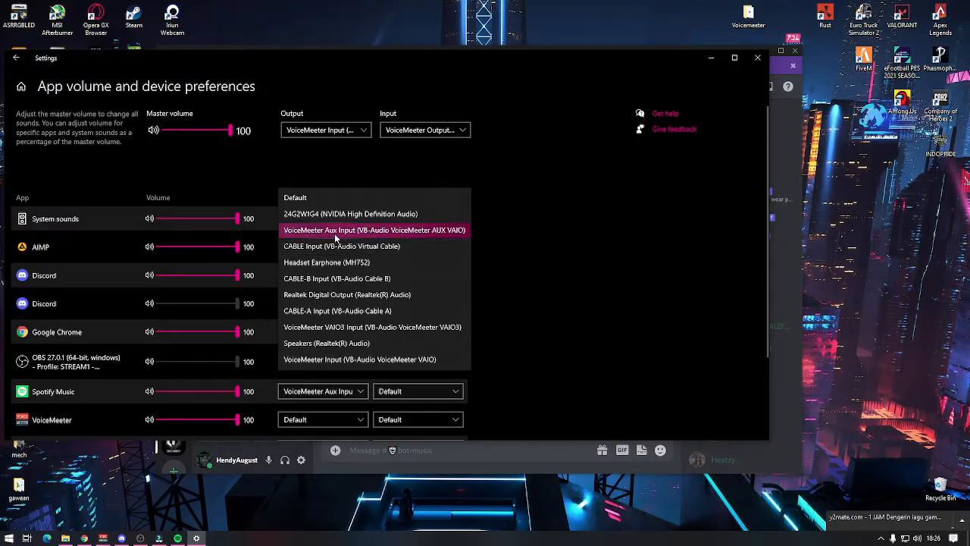
click(336, 237)
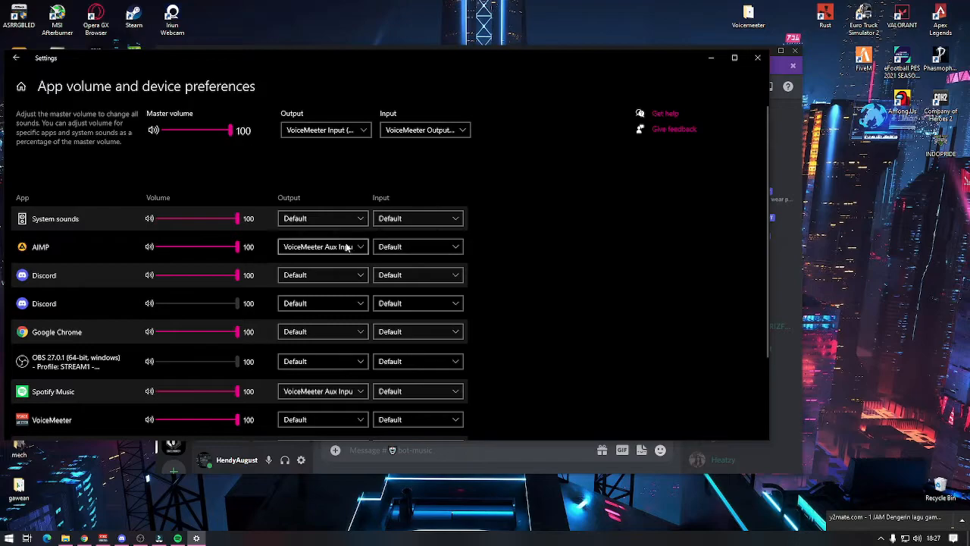
click(757, 58)
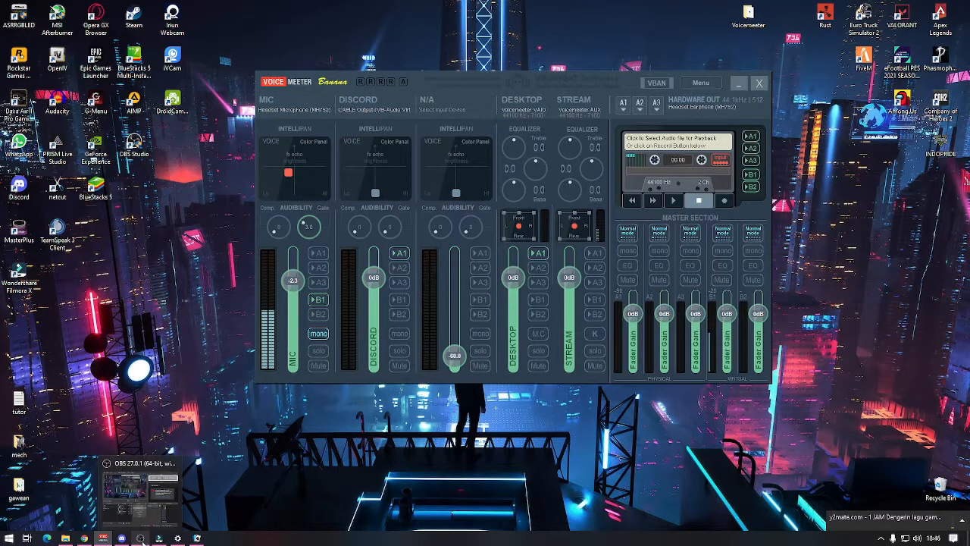
Step: Switch to OBS, review the global audio devices in its audio settings, and accept the dialog
click(144, 481)
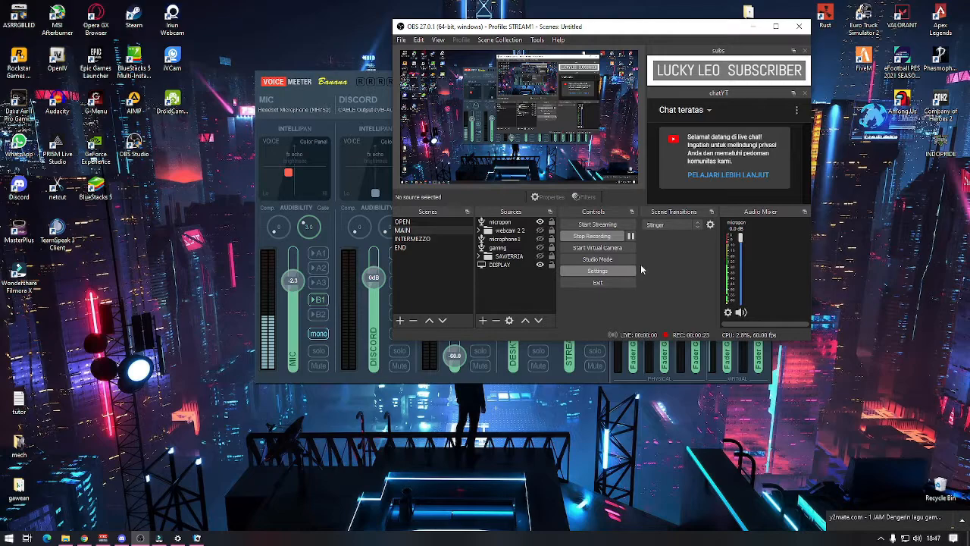
click(598, 270)
click(392, 105)
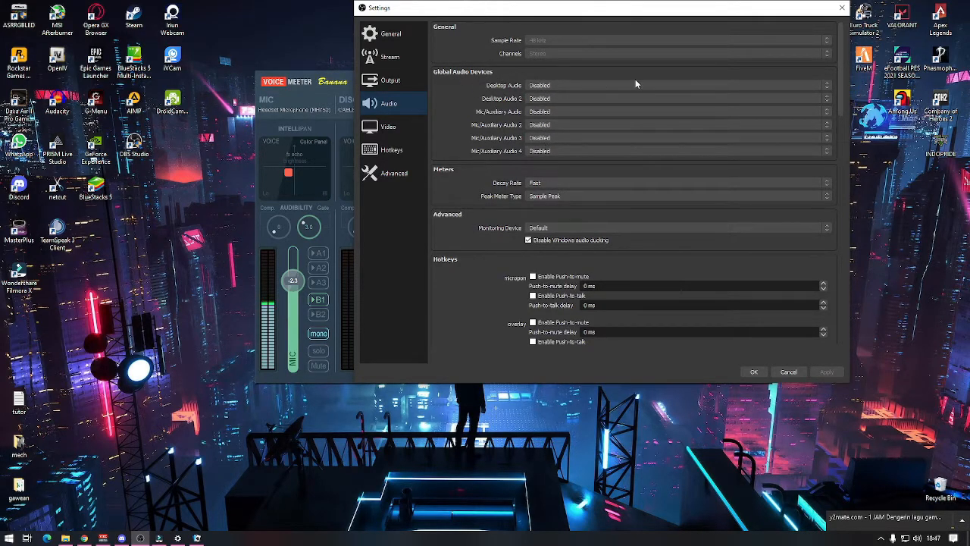
click(745, 375)
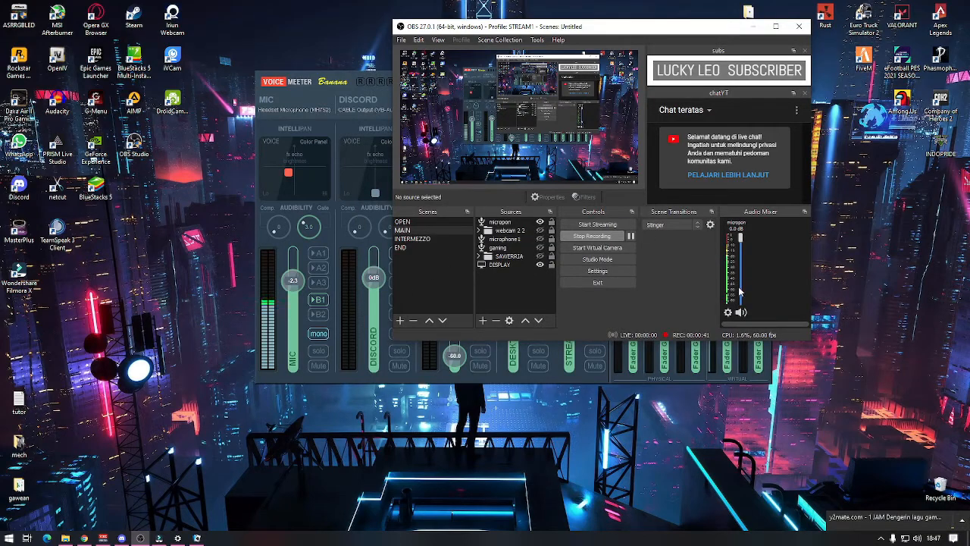
Step: Add an audio input capture named MICROPON using VoiceMeeter Output (VB-Audio VoiceMeeter VAIO), and hide the lowercase micropon source
click(483, 321)
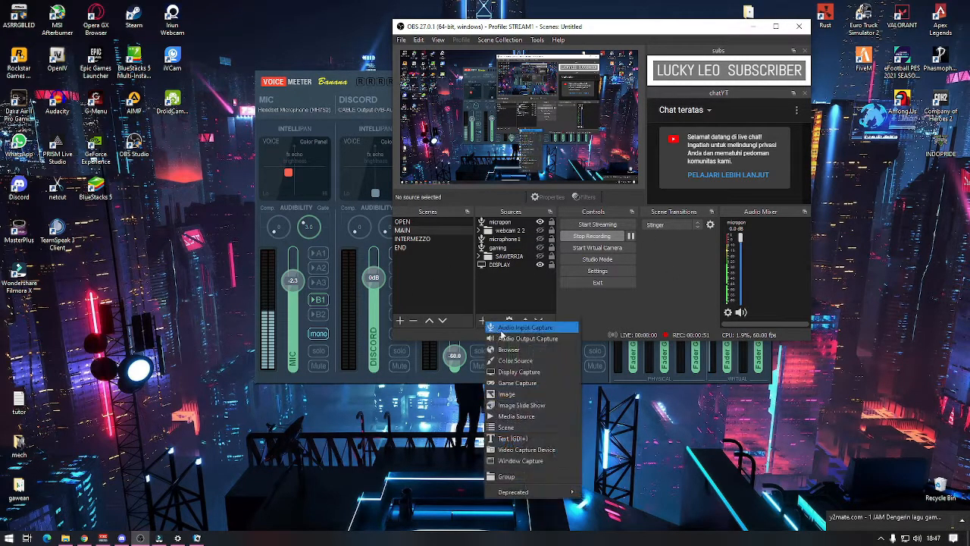
click(523, 327)
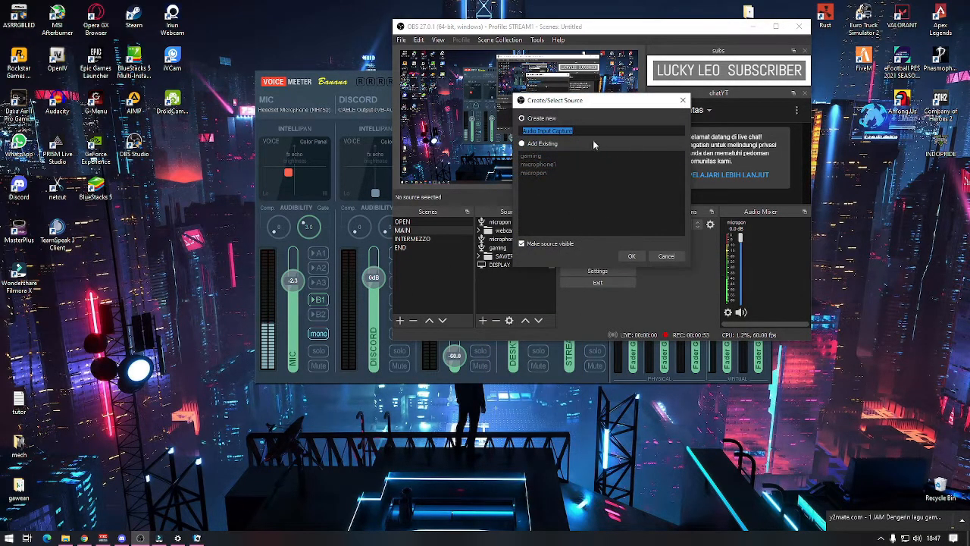
text(MICROPON)
key(Return)
click(573, 57)
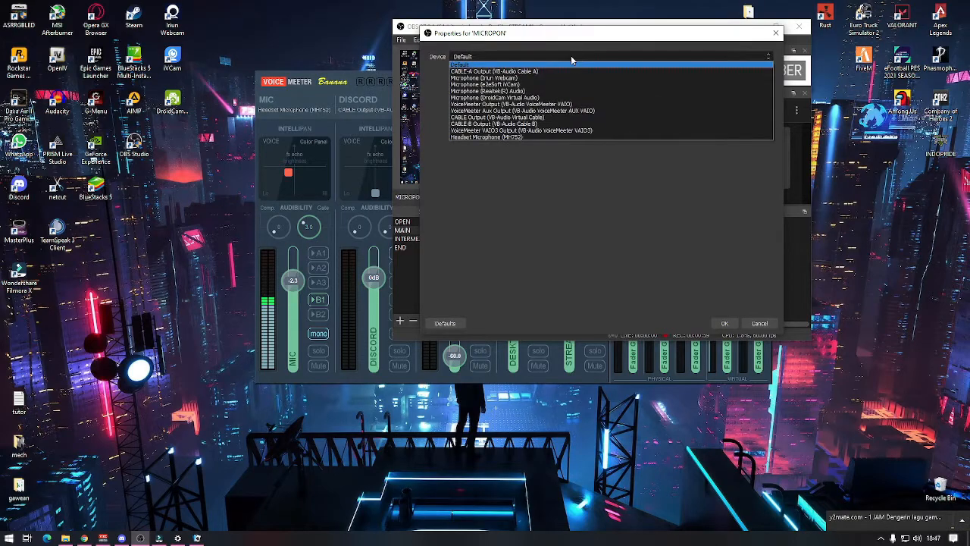
click(537, 104)
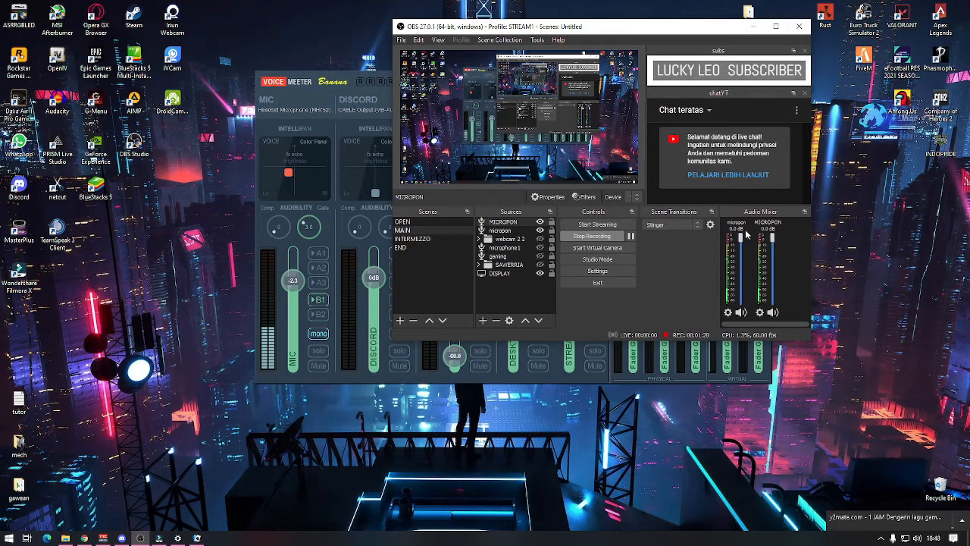
click(539, 230)
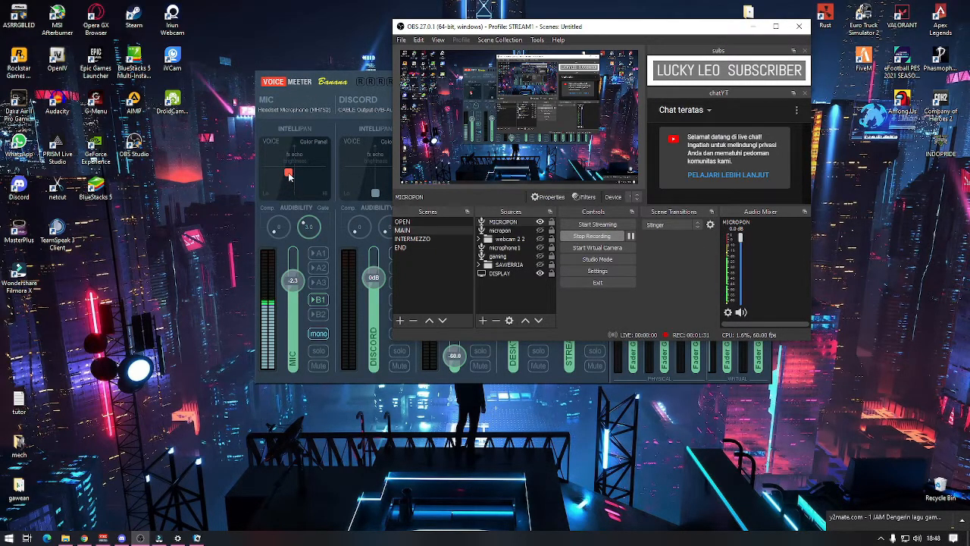
Step: Compare the MIC strip in Voicemeeter with the MICROPON level in the OBS audio mixer
mouse_move(288, 176)
mouse_down()
mouse_move(313, 160)
mouse_move(289, 177)
mouse_up()
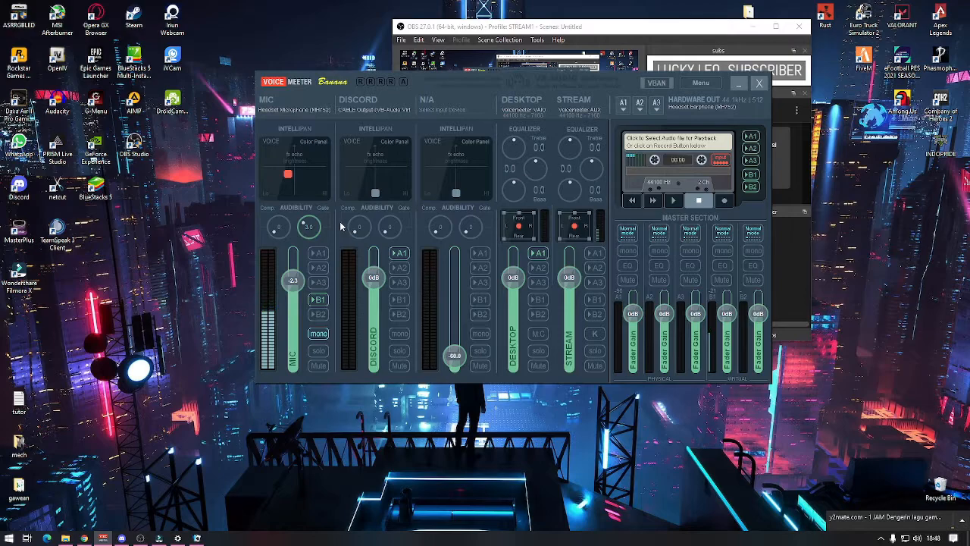
click(800, 276)
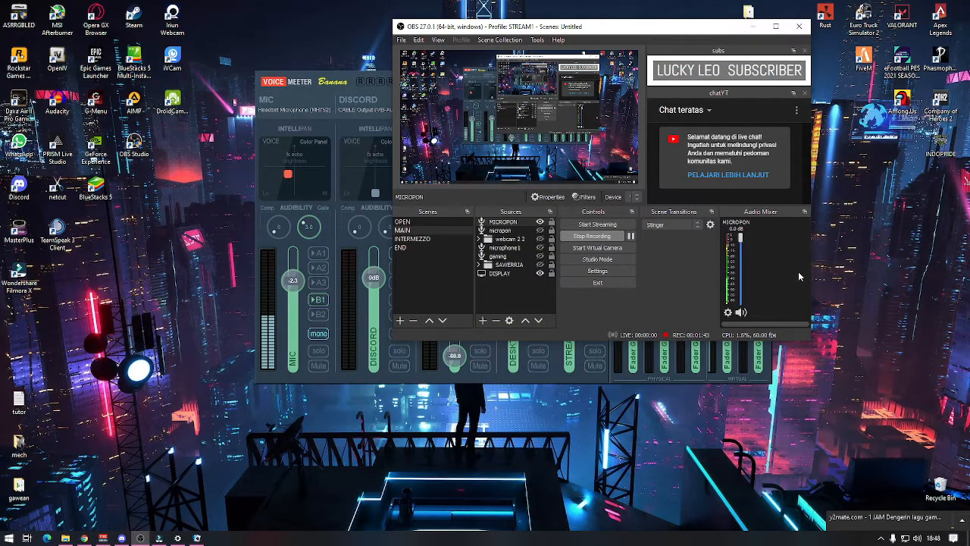
click(472, 376)
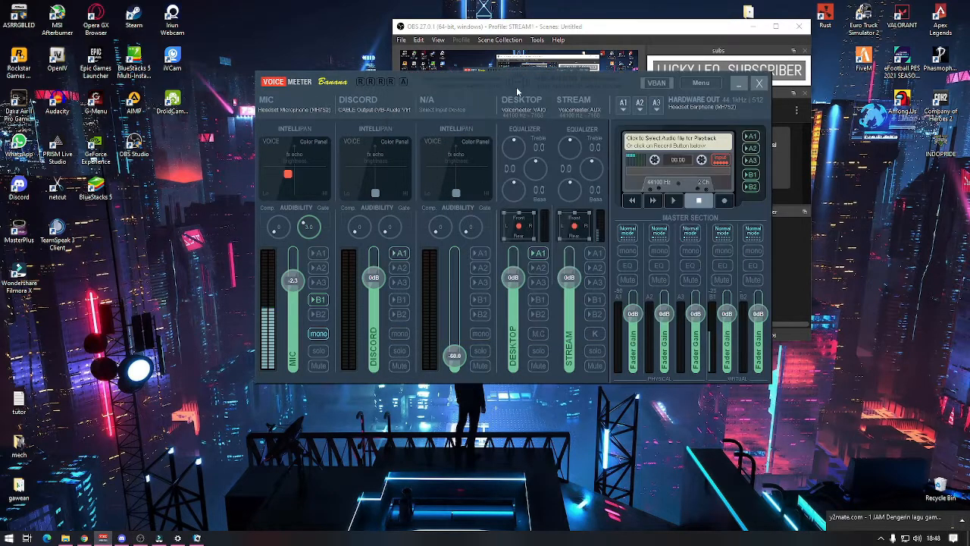
click(803, 317)
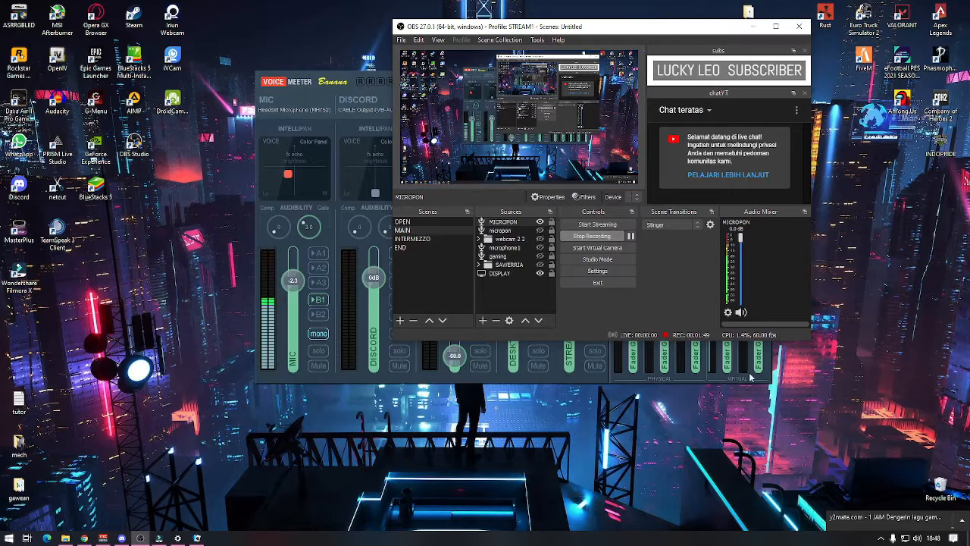
Step: Add an audio input capture named DESKTOP using VoiceMeeter Aux Output (VB-Audio VoiceMeeter AUX VAIO)
click(482, 319)
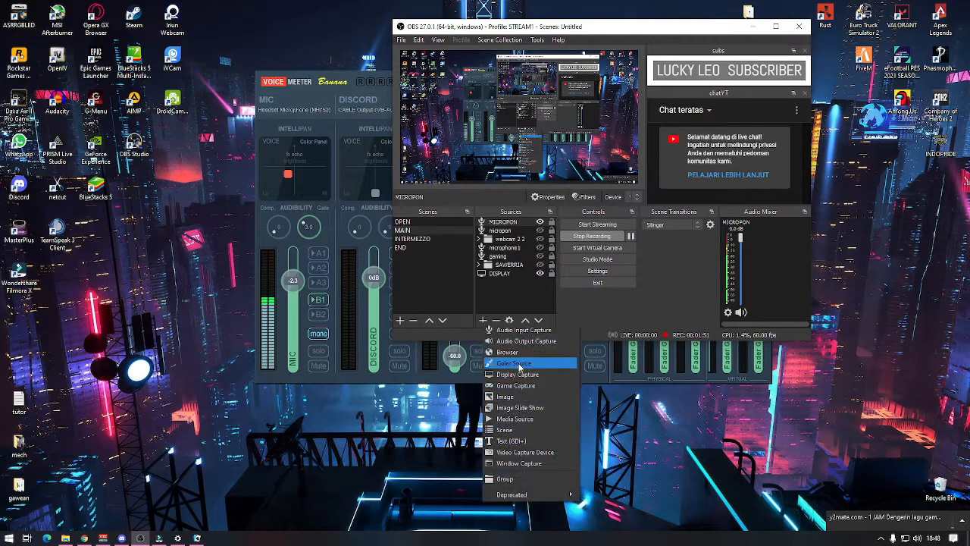
click(526, 330)
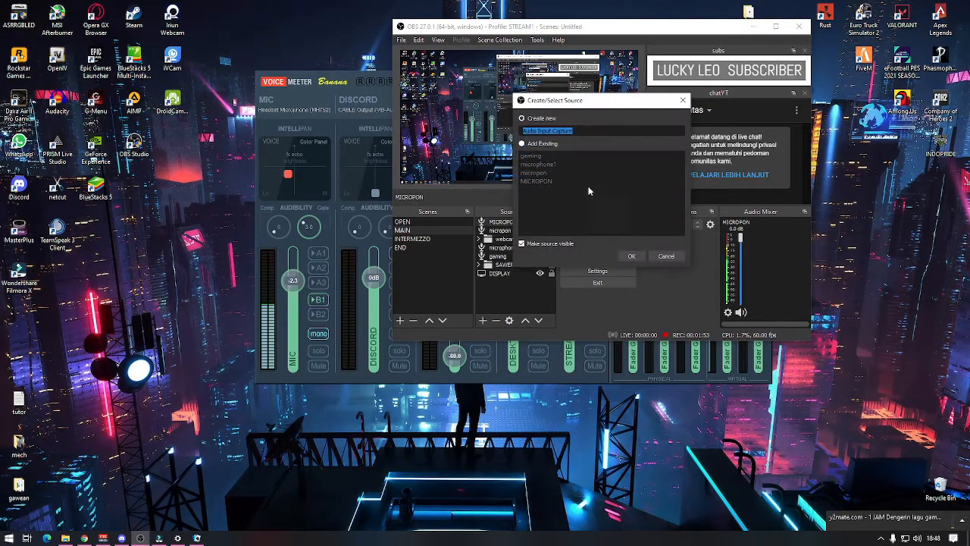
text(DESKTOP)
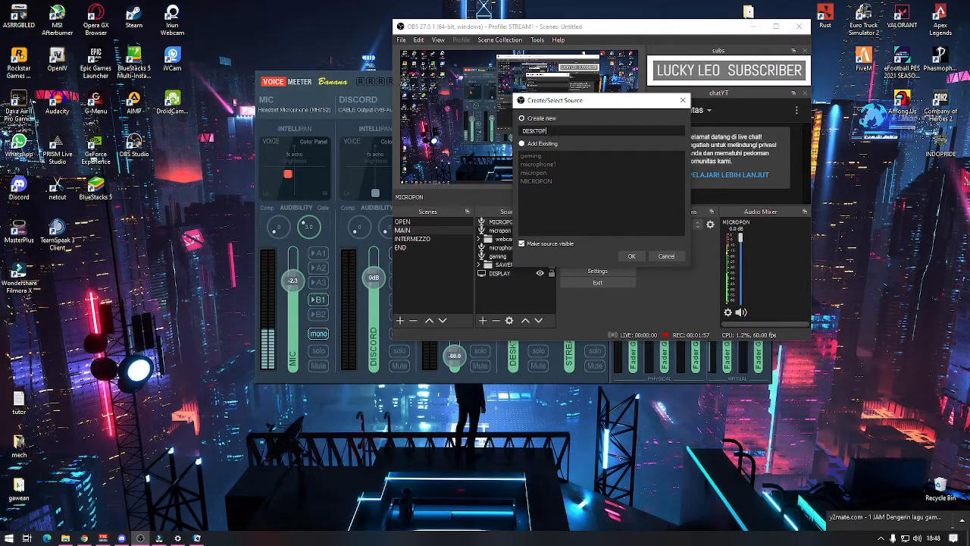
click(630, 257)
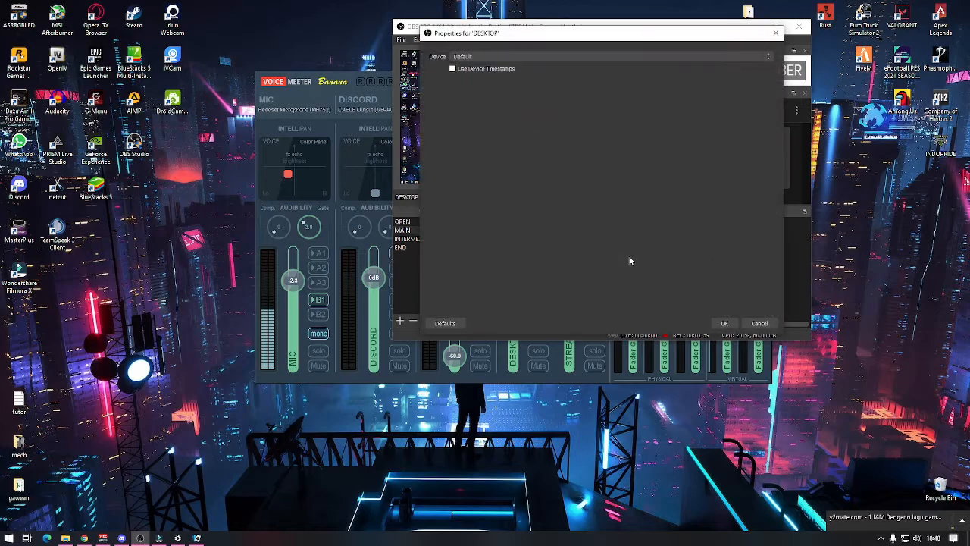
click(500, 57)
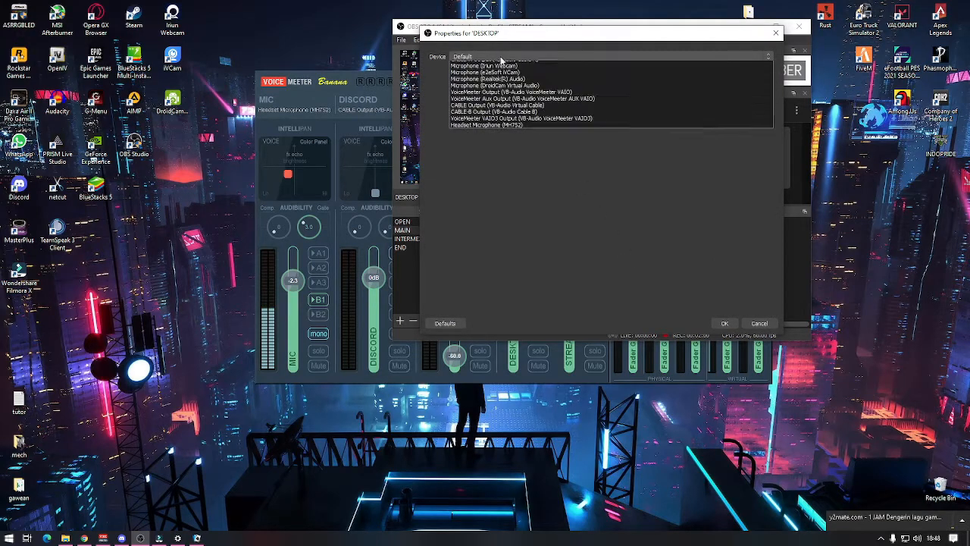
click(502, 113)
click(725, 323)
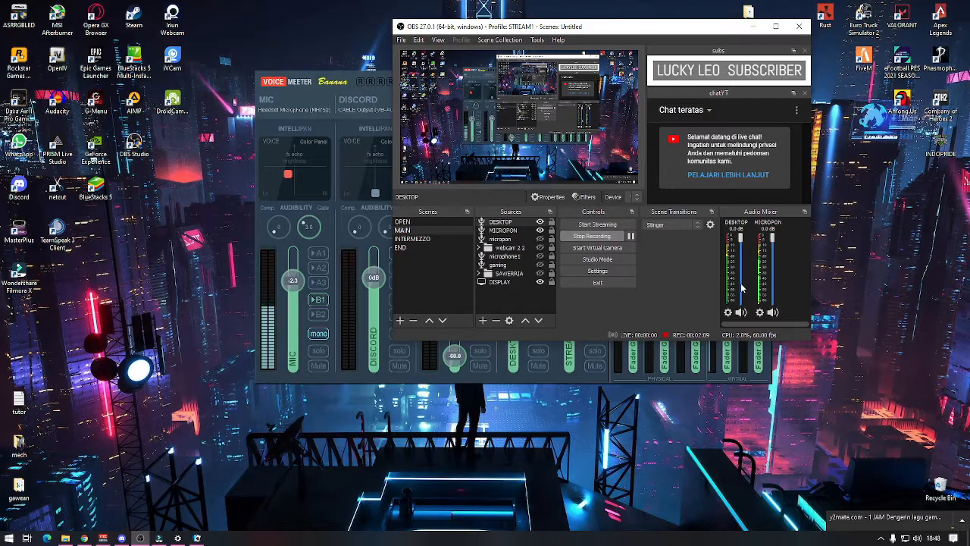
Step: Route the STREAM and DESKTOP strips to B2 in Voicemeeter and bring the open Solitaire game to the front
click(588, 377)
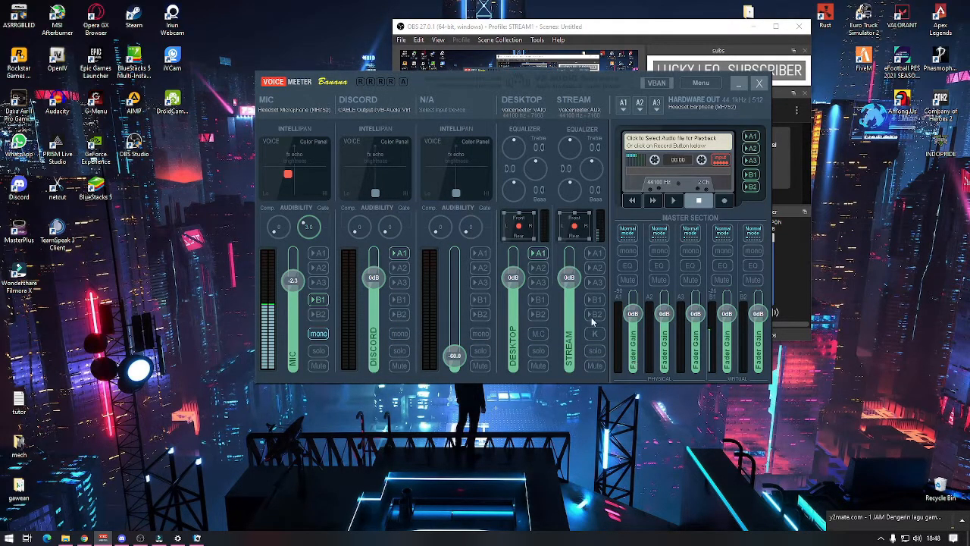
click(796, 277)
click(197, 537)
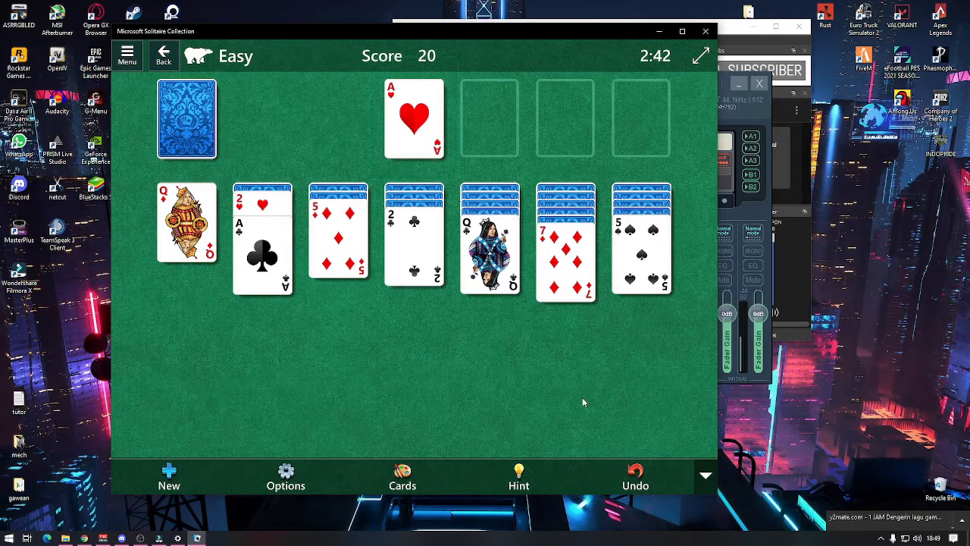
click(761, 379)
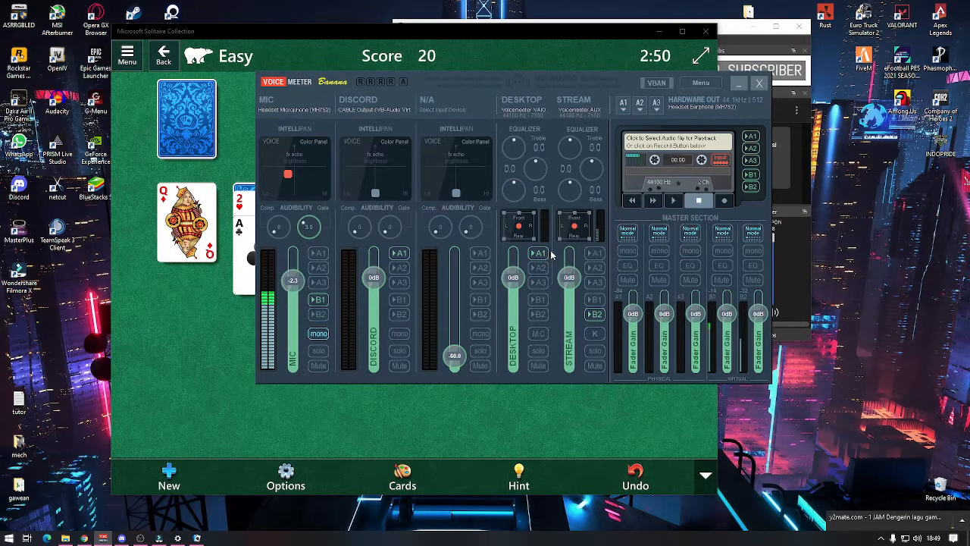
click(497, 424)
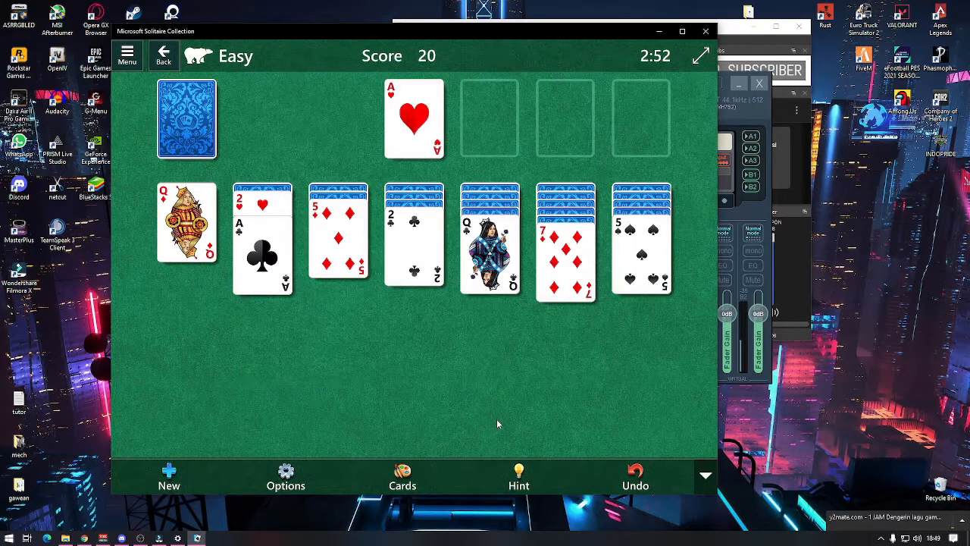
Step: Deal and move Solitaire cards to produce game sound, minimize the game, and check the DESKTOP source's level in OBS
drag(266, 255, 299, 258)
drag(565, 262, 409, 285)
drag(641, 258, 621, 260)
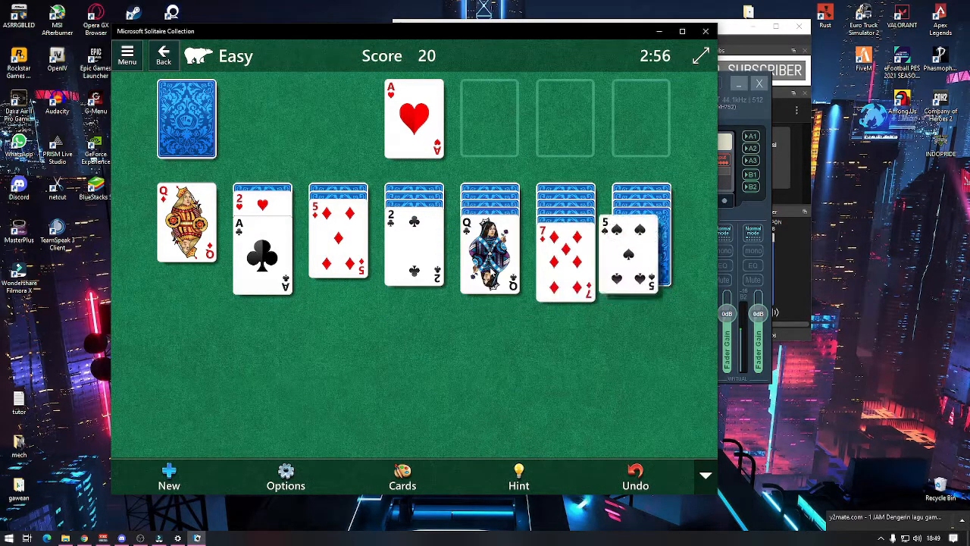
click(200, 129)
click(286, 133)
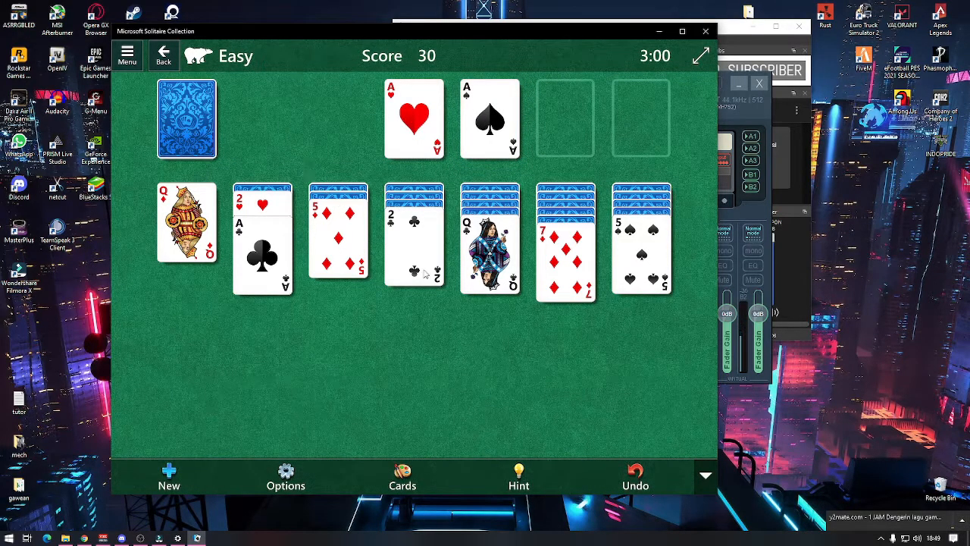
click(203, 131)
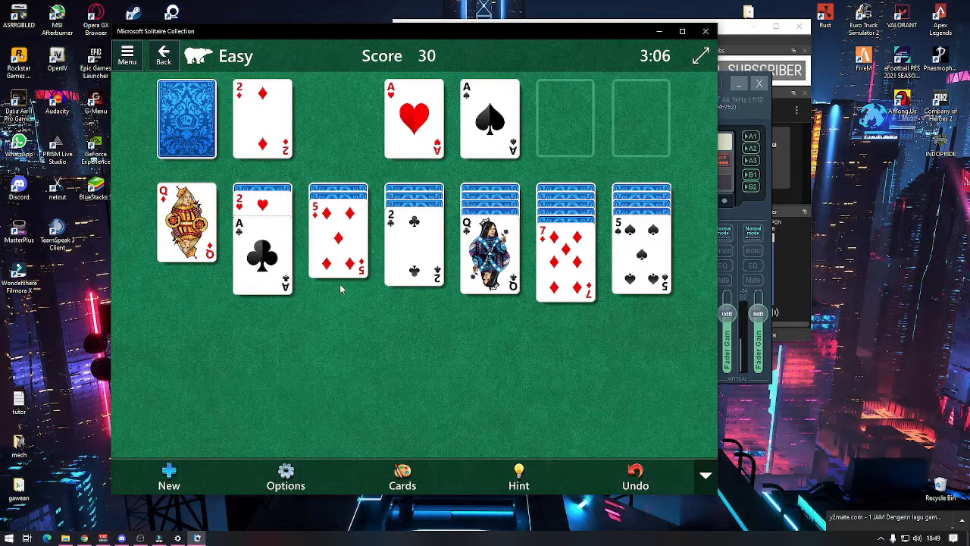
click(660, 32)
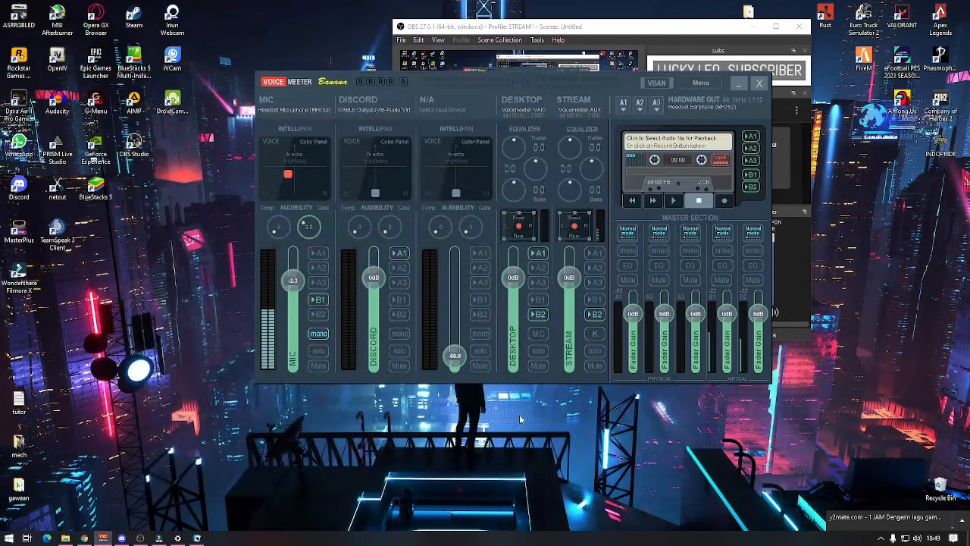
click(702, 29)
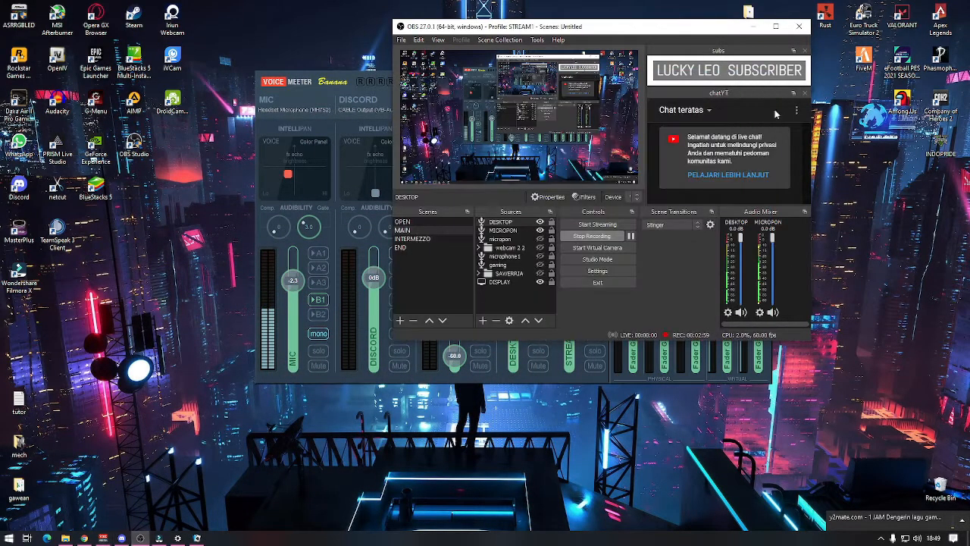
Step: Check the DESKTOP strip's B2 routing in Voicemeeter, and move more Solitaire cards to test the game sound
click(350, 82)
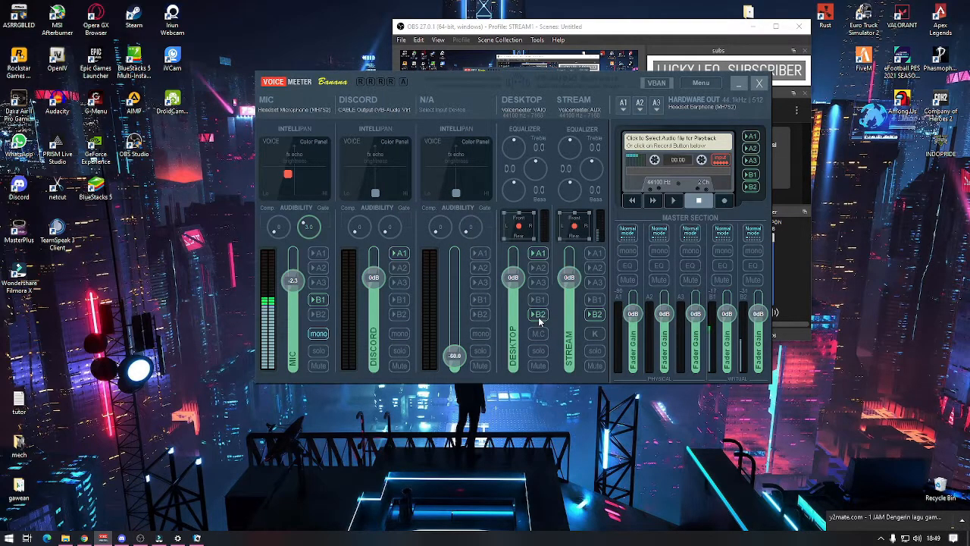
click(196, 538)
drag(417, 260, 633, 261)
drag(489, 250, 344, 258)
drag(413, 250, 348, 250)
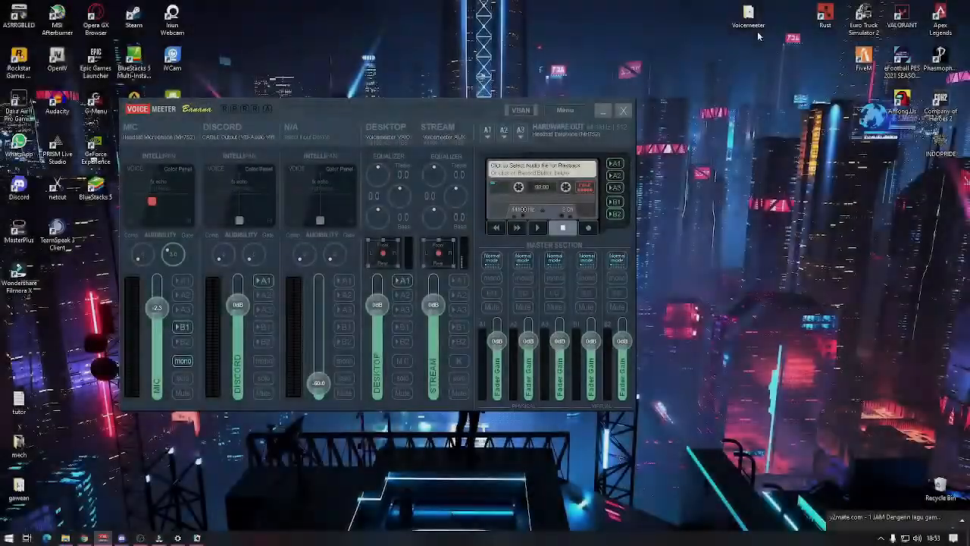
Step: Reposition the Voicemeeter window, and toggle B2 routing on and off for the DESKTOP and STREAM strips
drag(432, 110, 561, 72)
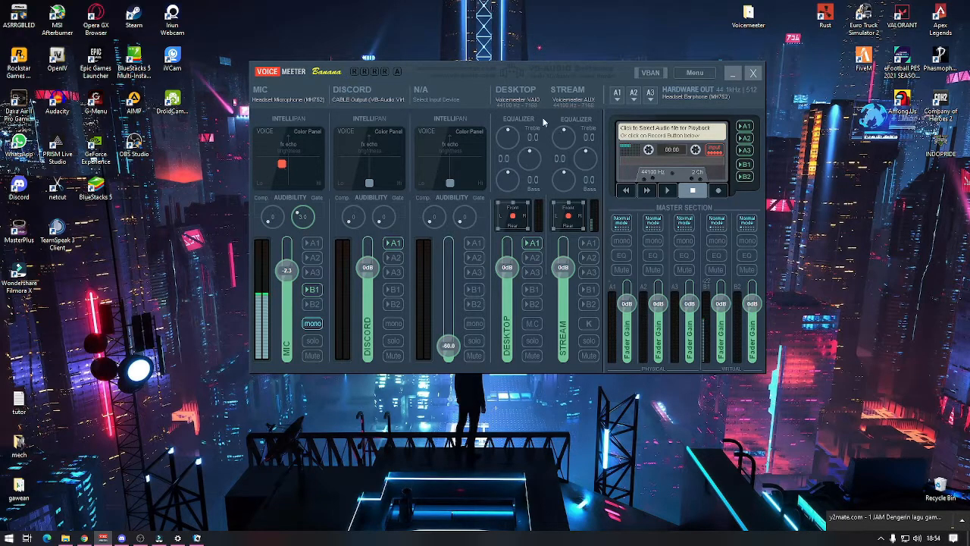
click(313, 292)
click(533, 304)
click(591, 306)
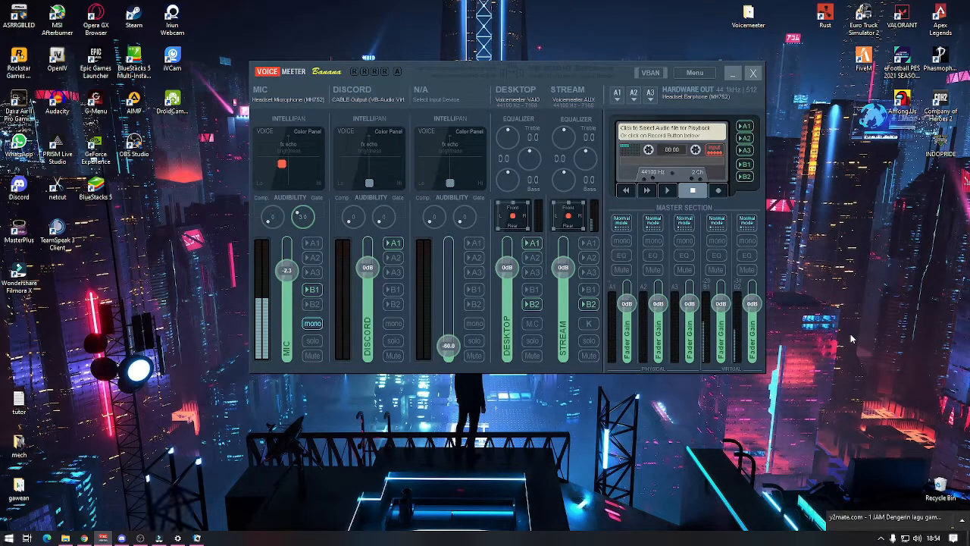
click(594, 306)
click(533, 306)
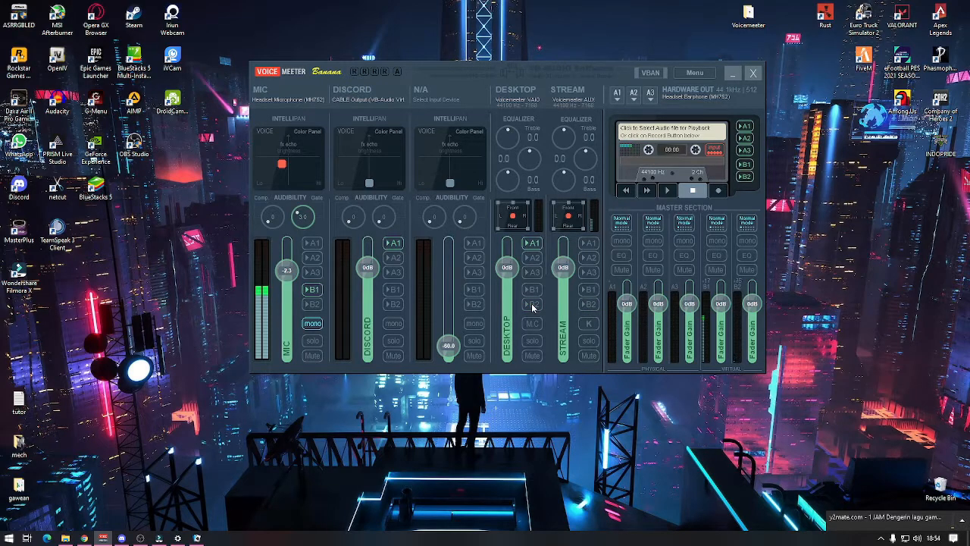